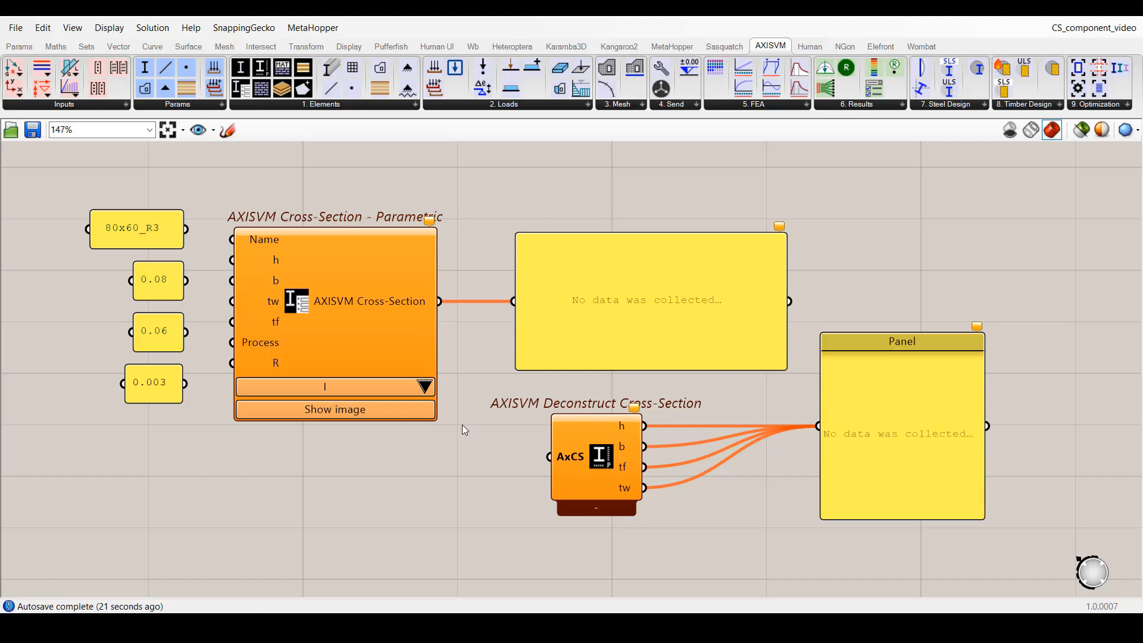
Set the parametric cross-section component's shape to RectangleRounded, and check its parameter image before hiding it again.
{"action": "left_click", "coordinate": [425, 387]}
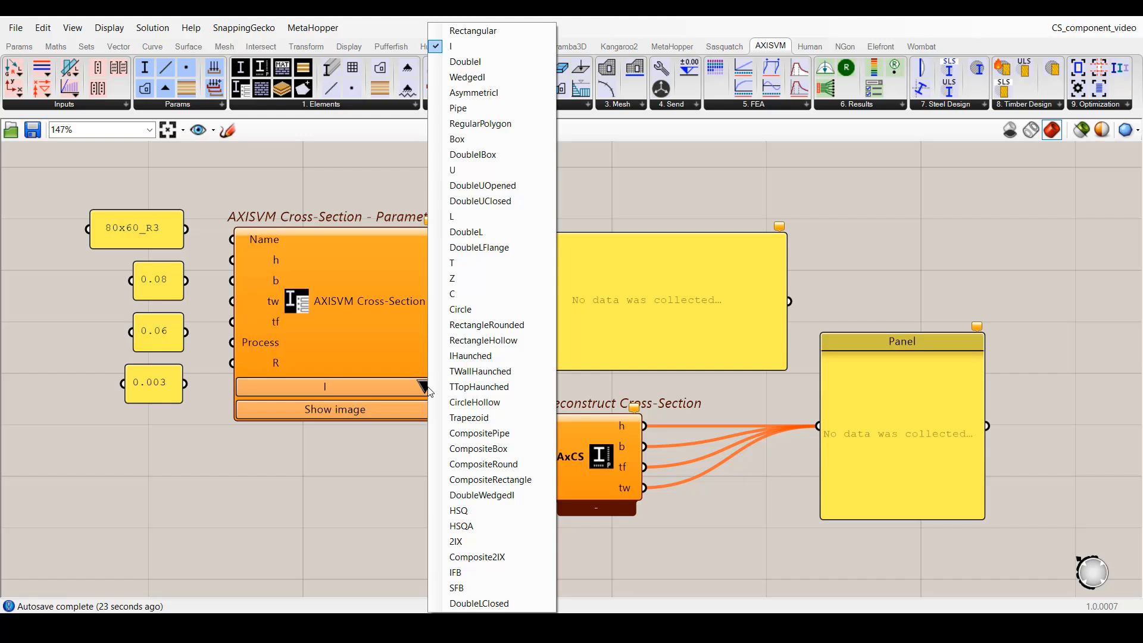
{"action": "left_click", "coordinate": [482, 325]}
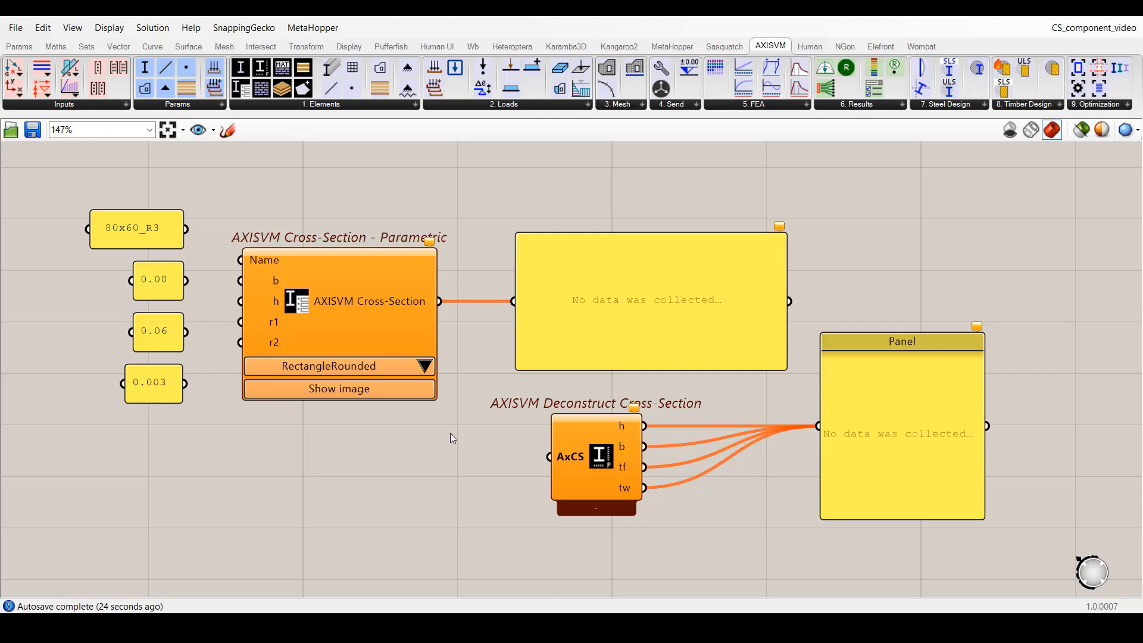
{"action": "left_click", "coordinate": [396, 390]}
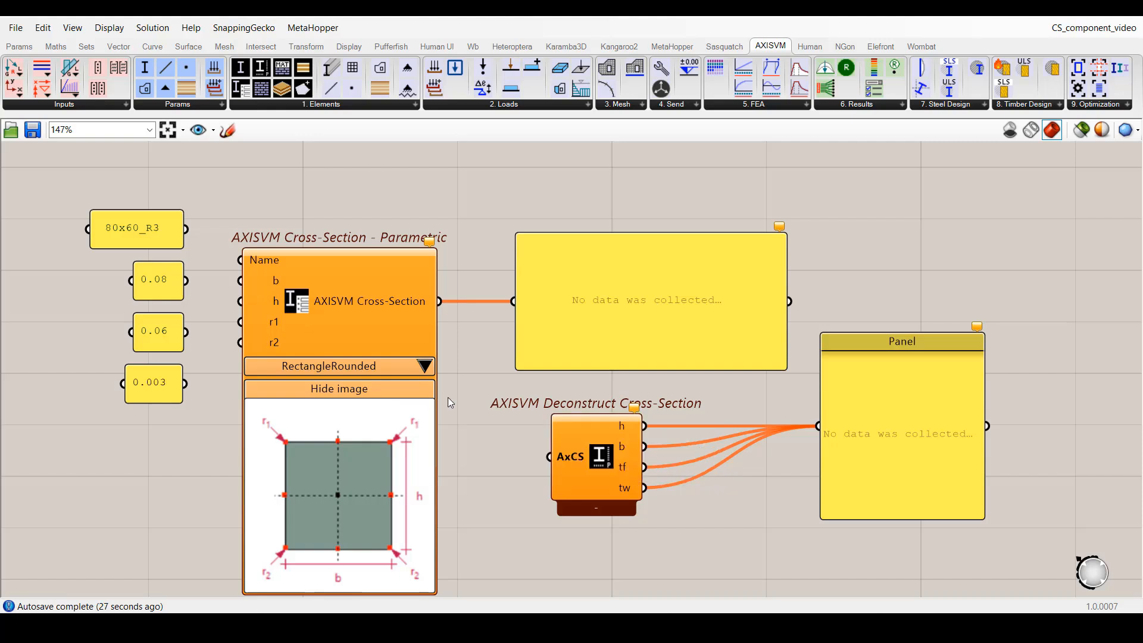
{"action": "left_click", "coordinate": [398, 387]}
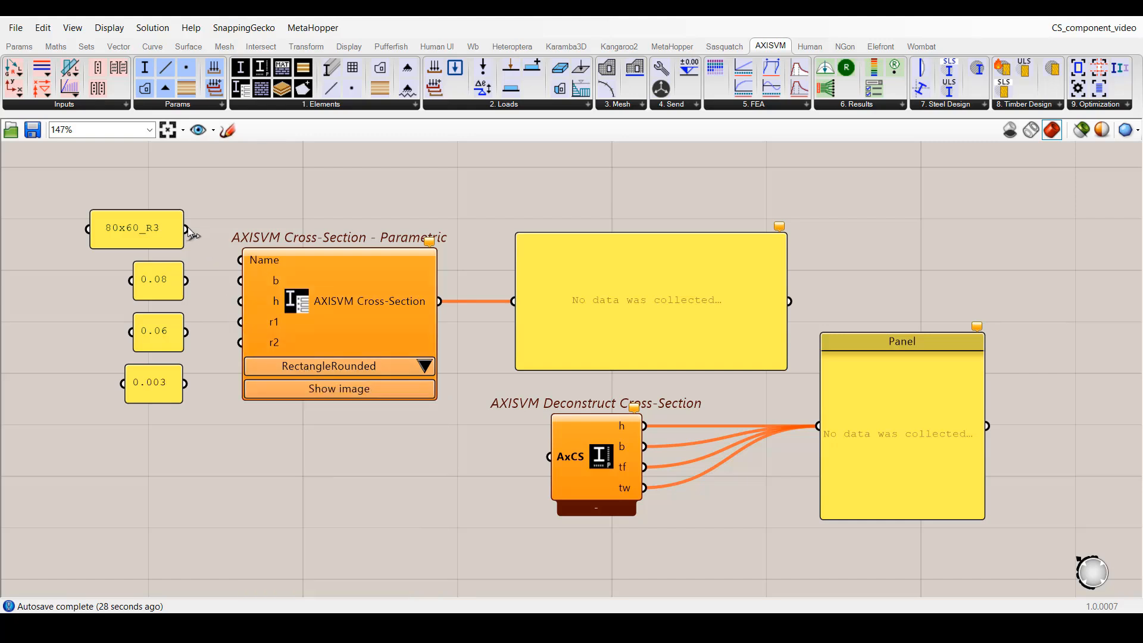
Connect 80x60_R3 to Name, 0.08 to b, 0.06 to h and 0.003 to r1 and r2, and wire the cross-section into Deconstruct's AxCS input.
{"action": "left_click_drag", "start_coordinate": [186, 229], "coordinate": [241, 281]}
{"action": "left_click_drag", "start_coordinate": [187, 332], "coordinate": [242, 351]}
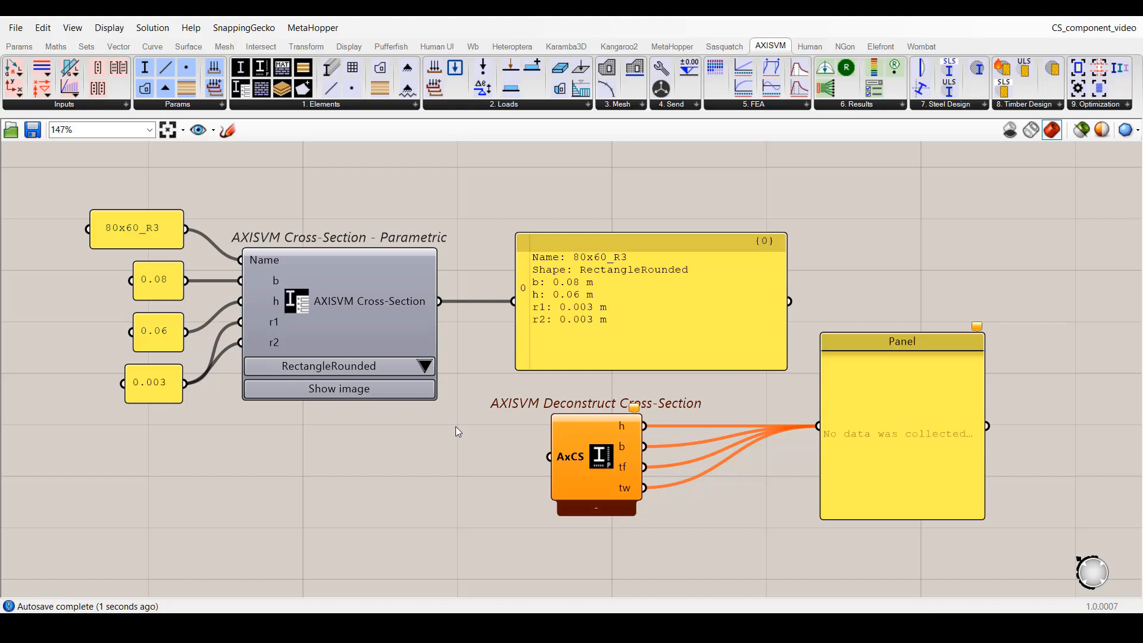
{"action": "left_click_drag", "start_coordinate": [440, 302], "coordinate": [548, 456]}
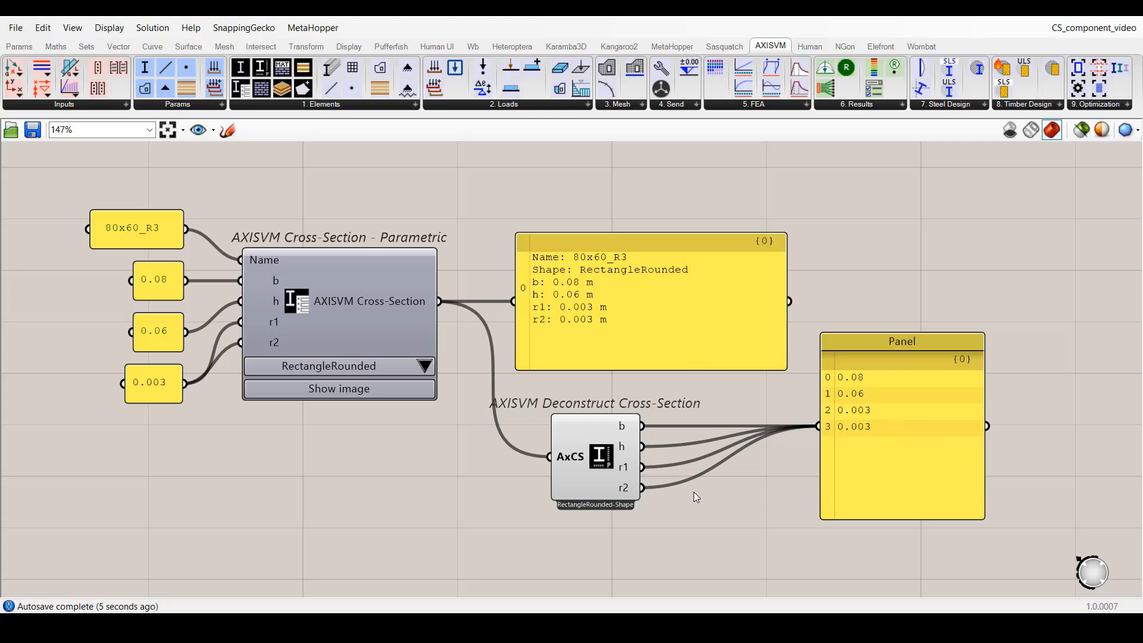
In the csFromText view, connect IPE 400 to CS_Name and IPE European I-beams to CS_Table, and feed the cross-section into Deconstruct's AxCS input.
{"action": "left_click", "coordinate": [206, 131]}
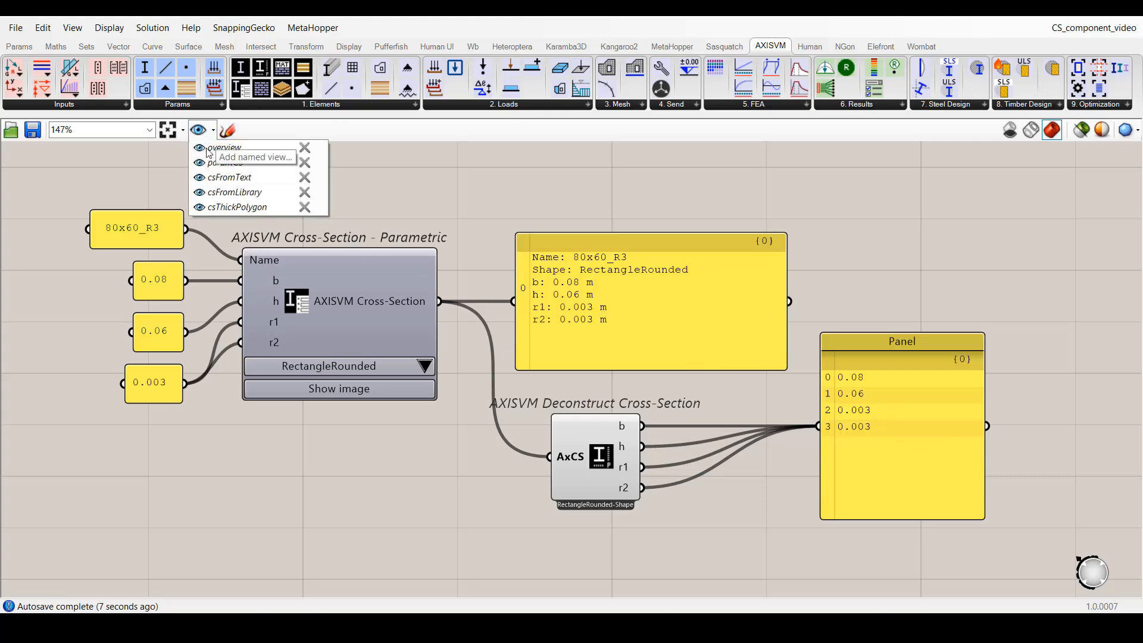
{"action": "left_click", "coordinate": [229, 177]}
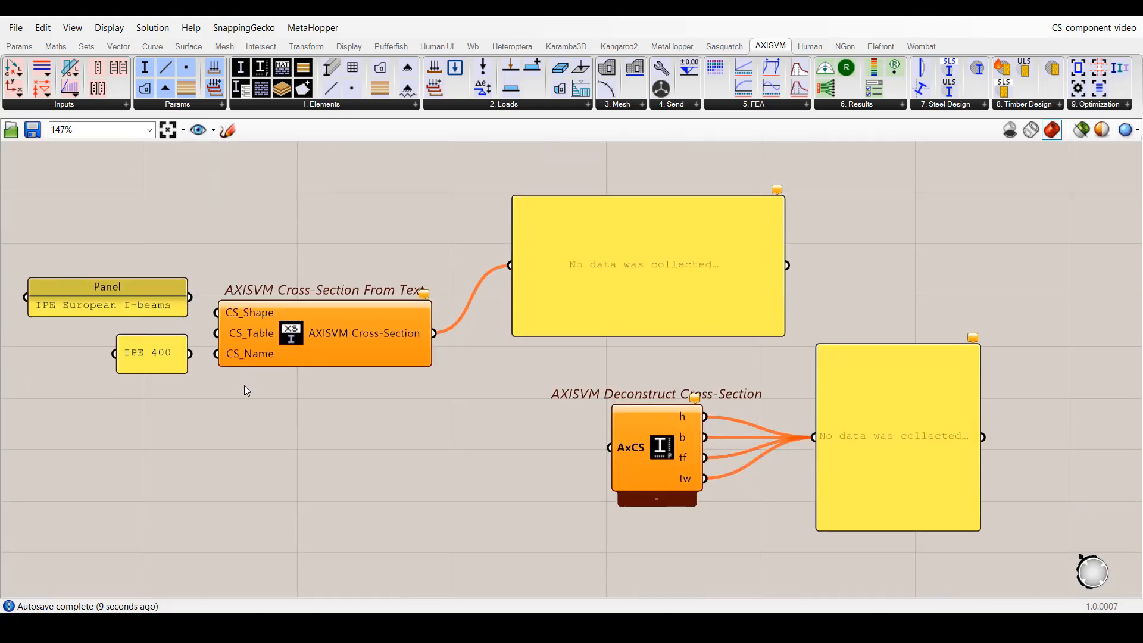
{"action": "left_click_drag", "start_coordinate": [189, 354], "coordinate": [217, 354]}
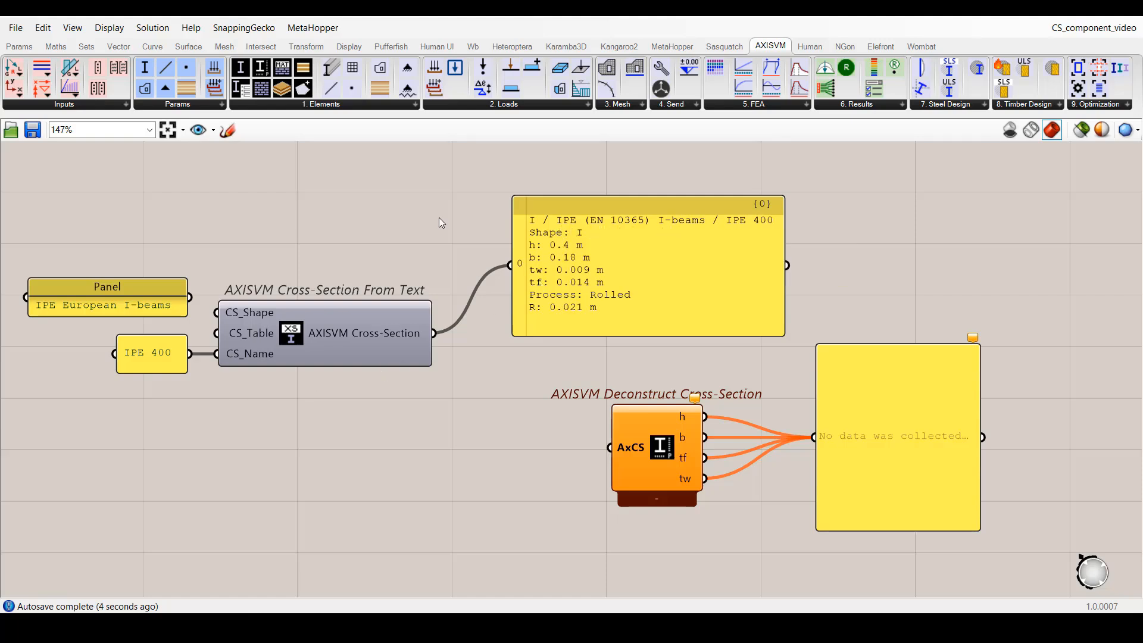
{"action": "left_click_drag", "start_coordinate": [189, 296], "coordinate": [215, 337]}
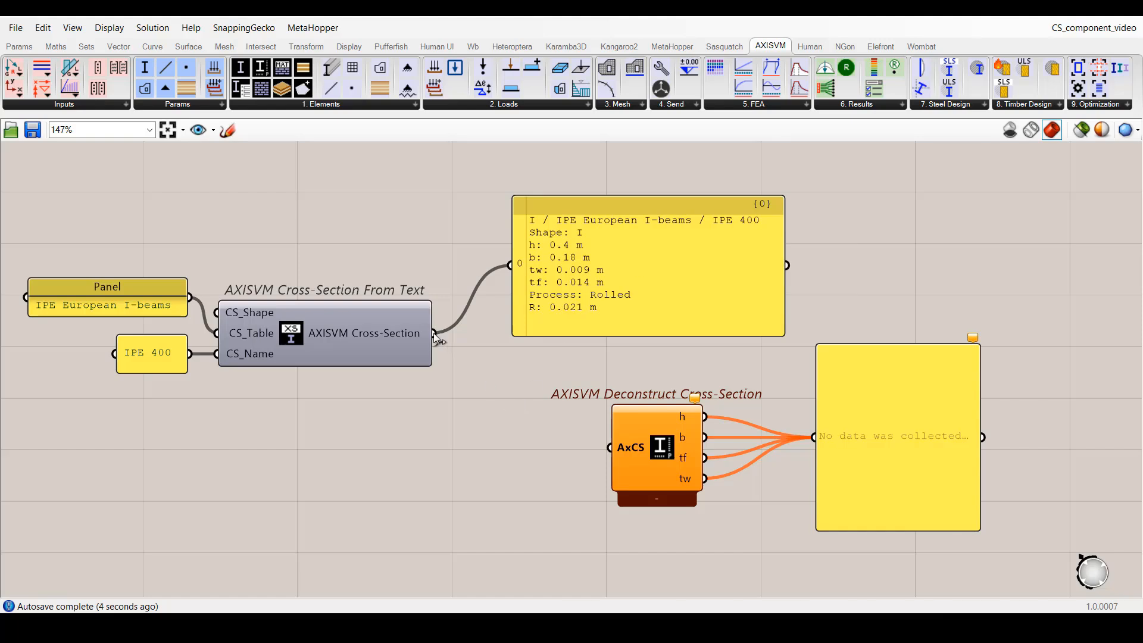
{"action": "left_click_drag", "start_coordinate": [436, 333], "coordinate": [622, 453]}
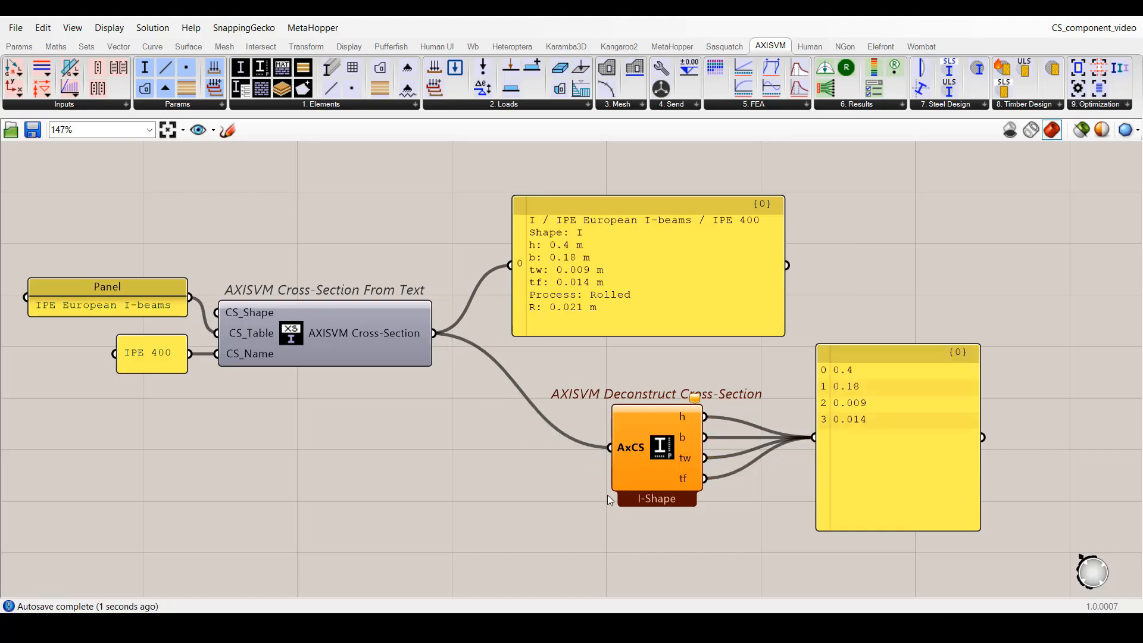
Match the Deconstruct component's outputs to the I-shape and add its Process and R outputs to the connected panel.
{"action": "mouse_move", "coordinate": [695, 397]}
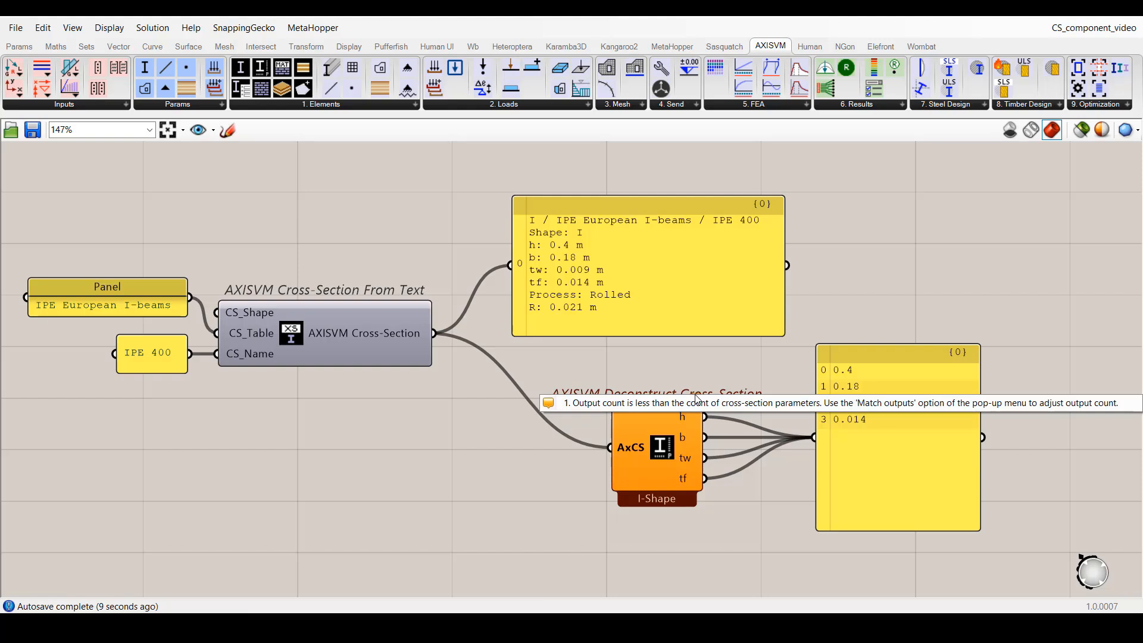
{"action": "right_click", "coordinate": [663, 453]}
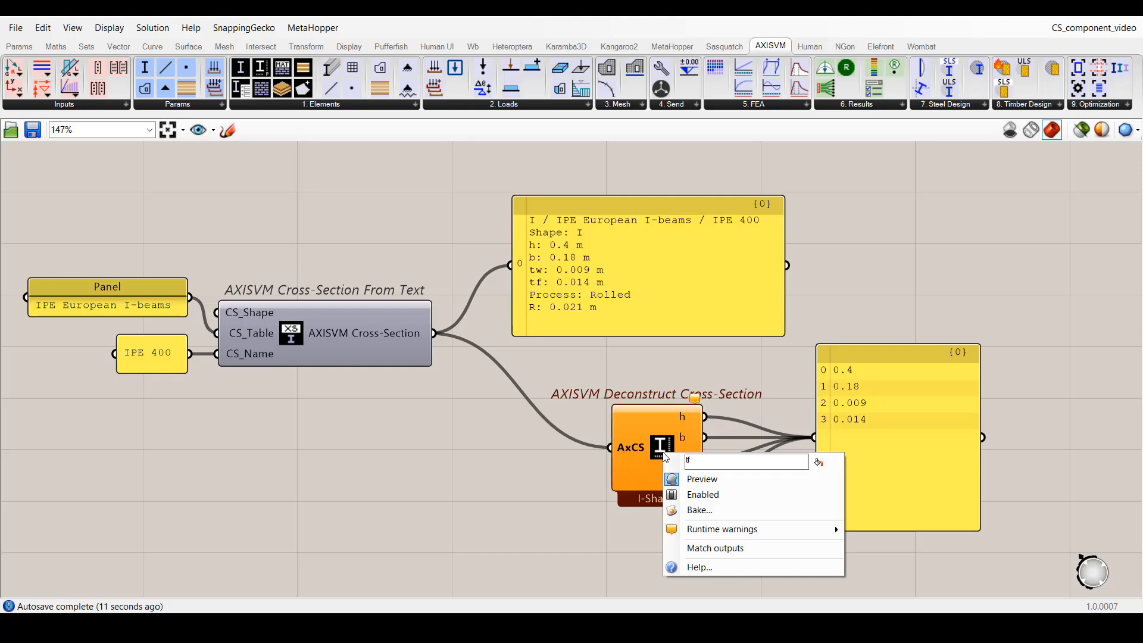
{"action": "left_click", "coordinate": [717, 548]}
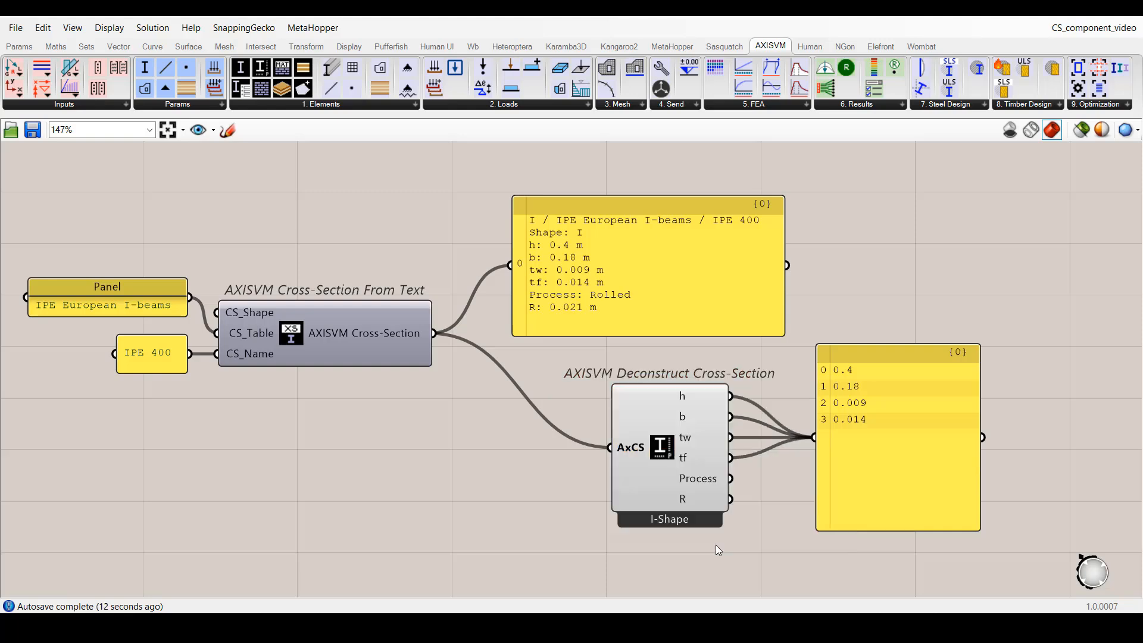
{"action": "left_click_drag", "start_coordinate": [811, 438], "coordinate": [813, 437], "text": "shift"}
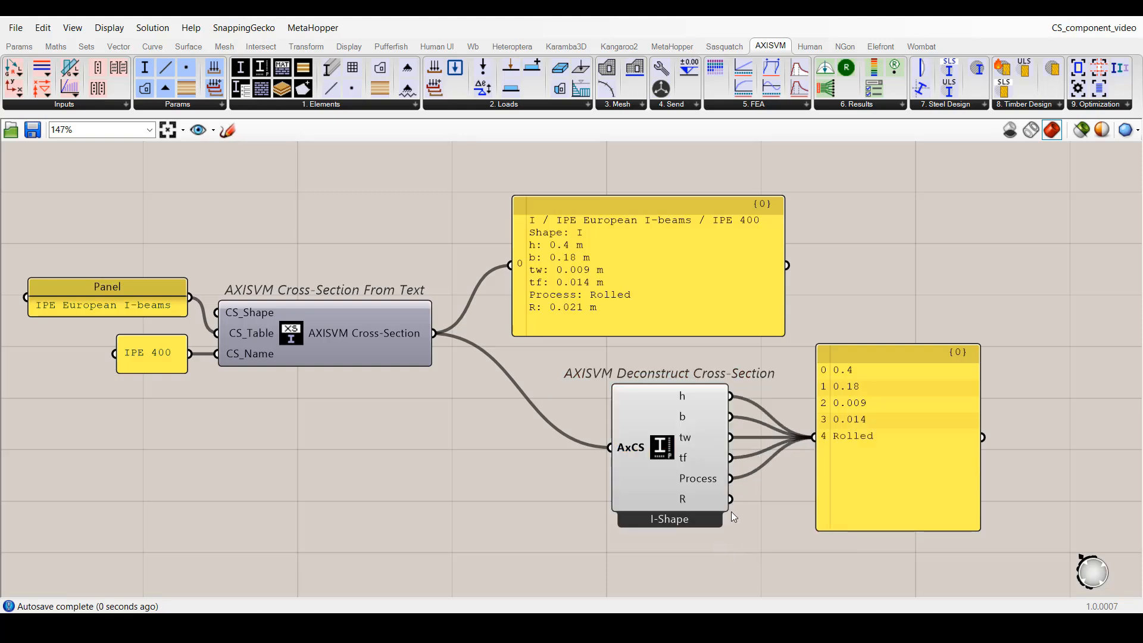
{"action": "left_click_drag", "start_coordinate": [731, 500], "coordinate": [813, 438], "text": "shift"}
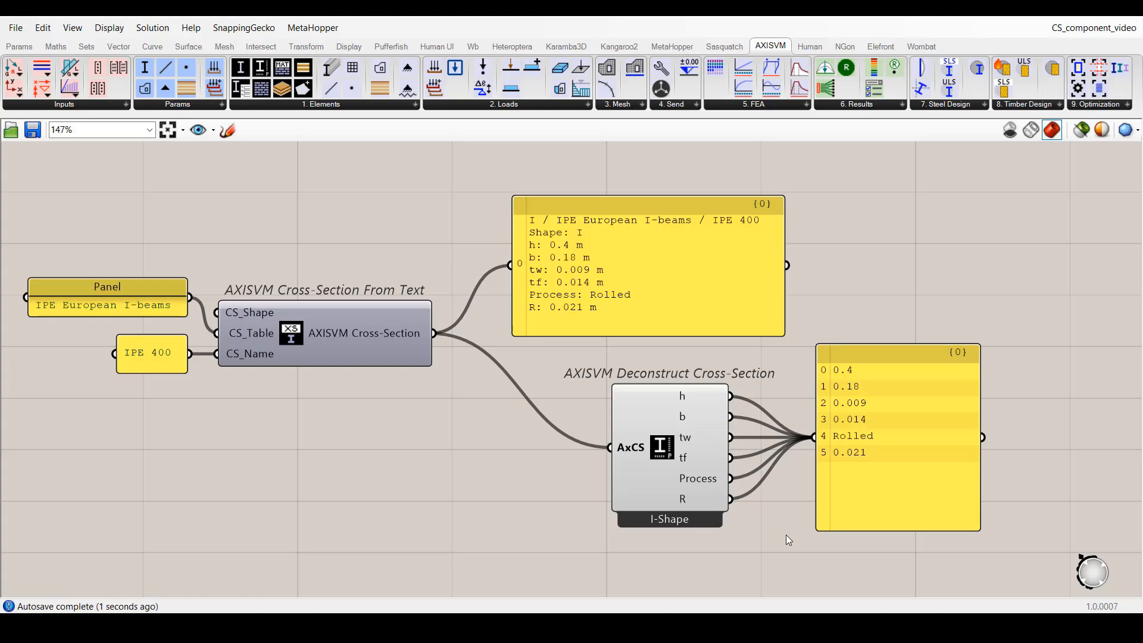
Go to the csFromLibrary view and list the Rectangular-Shape profiles under NEN square shapes for the AXISVM Cross-Section parameter.
{"action": "left_click", "coordinate": [212, 129]}
{"action": "mouse_move", "coordinate": [198, 193]}
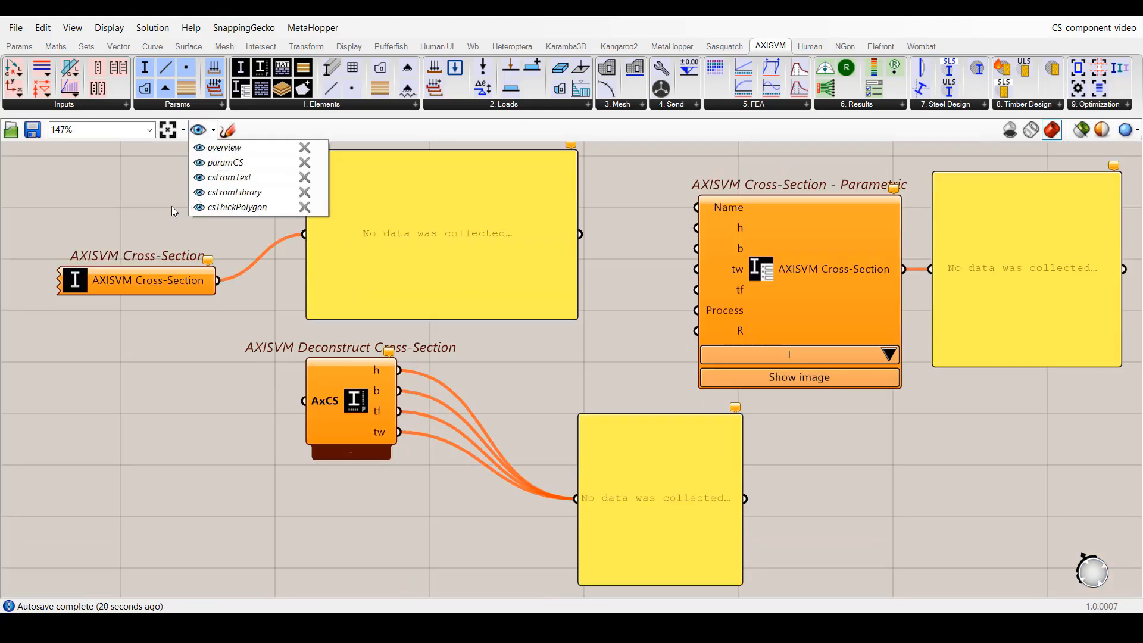
{"action": "left_click", "coordinate": [166, 203]}
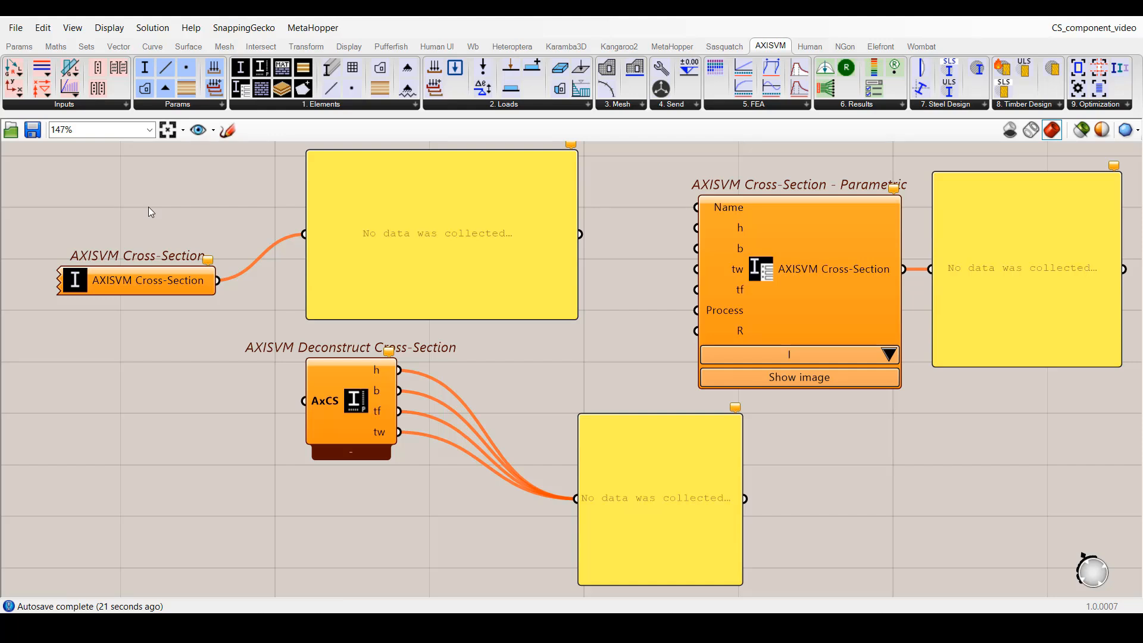
{"action": "double_click", "coordinate": [71, 285]}
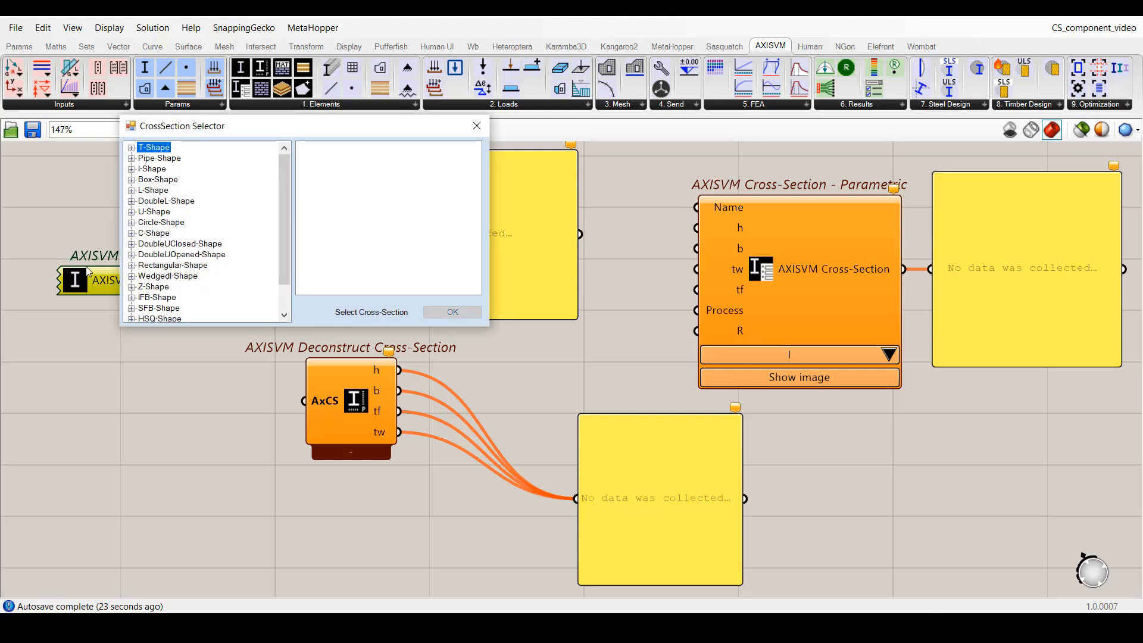
{"action": "left_click", "coordinate": [132, 267]}
{"action": "left_click", "coordinate": [171, 292]}
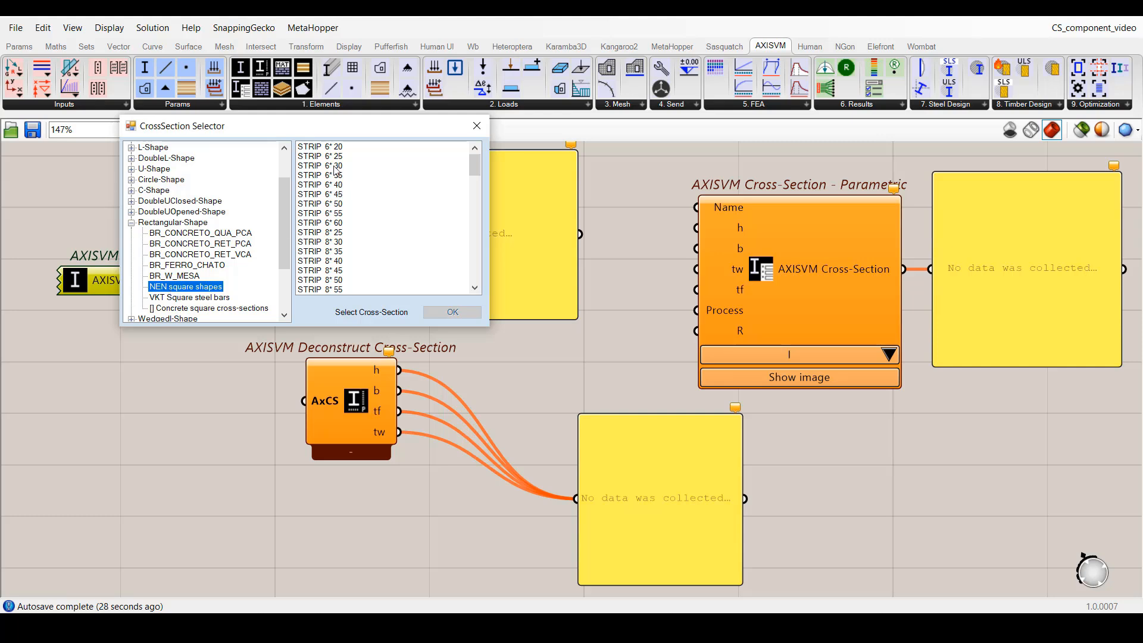
{"action": "left_click_drag", "start_coordinate": [335, 171], "coordinate": [331, 256]}
{"action": "left_click", "coordinate": [331, 233], "text": "ctrl"}
{"action": "left_click", "coordinate": [335, 204], "text": "ctrl"}
{"action": "left_click", "coordinate": [329, 175], "text": "ctrl"}
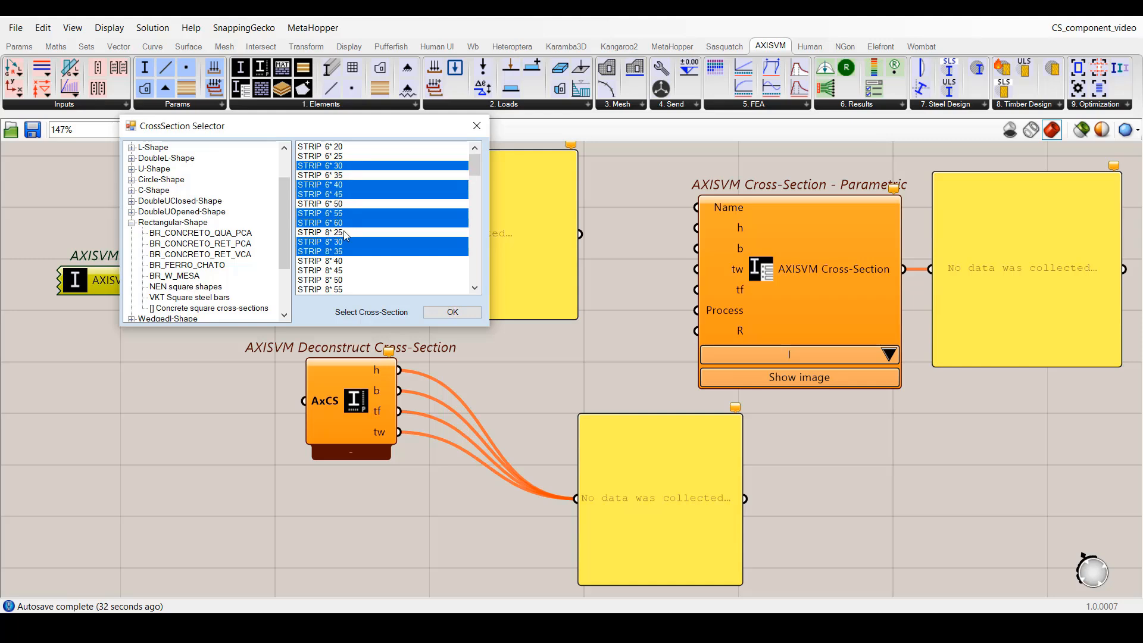
Assign STRIP 6* 35 and STRIP 6* 50 to the cross-section parameter and connect it to Deconstruct's AxCS input.
{"action": "left_click", "coordinate": [338, 175]}
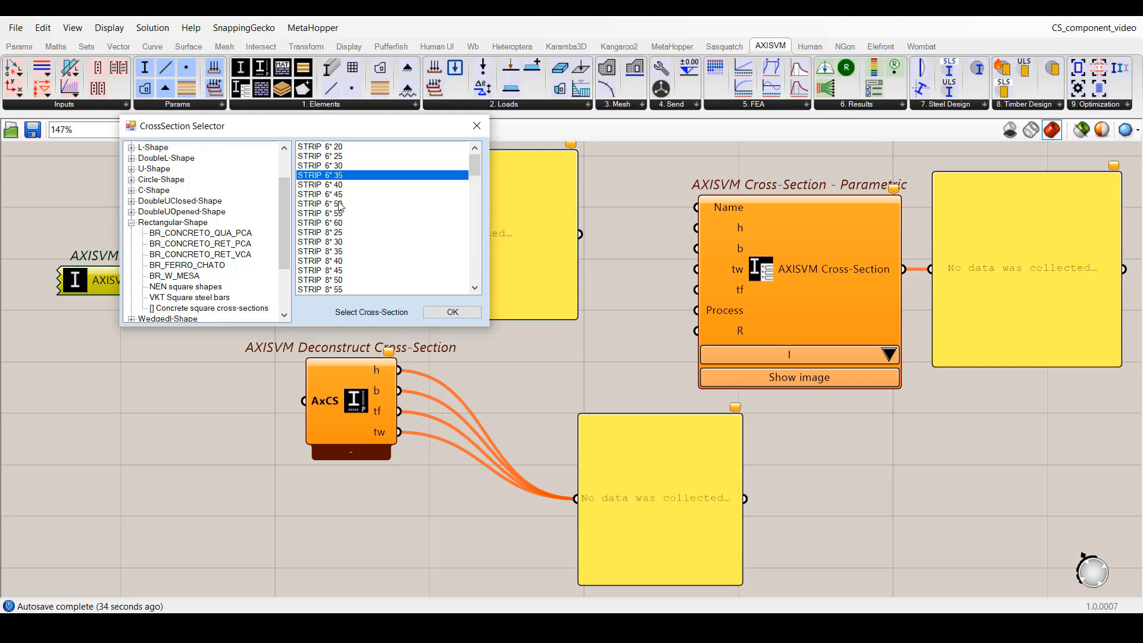
{"action": "left_click", "coordinate": [342, 204], "text": "ctrl"}
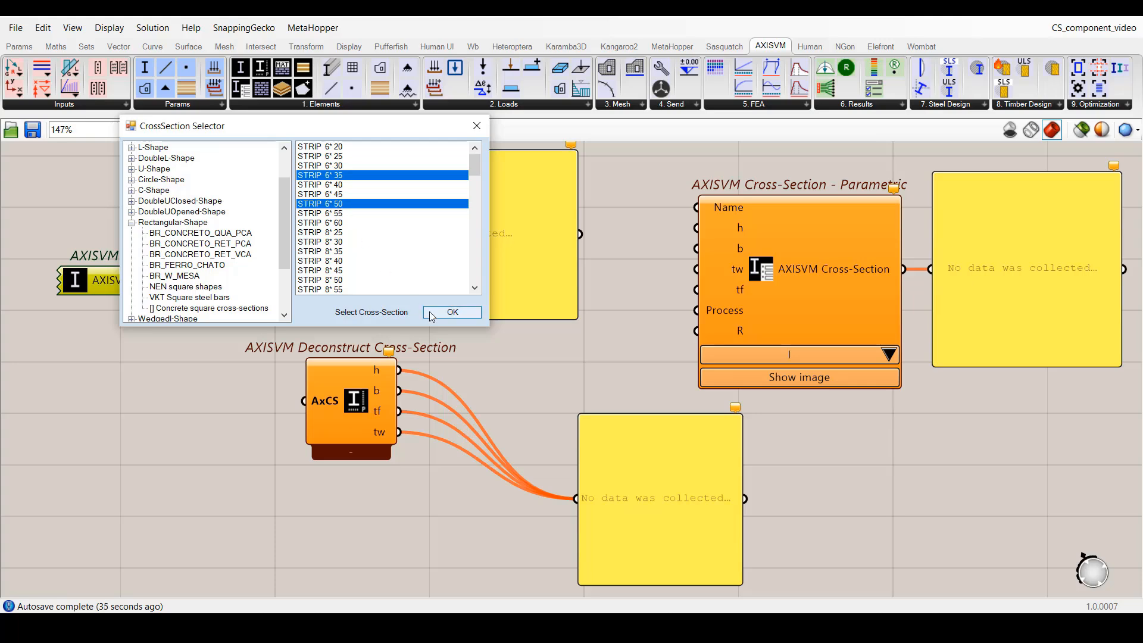
{"action": "left_click", "coordinate": [452, 312]}
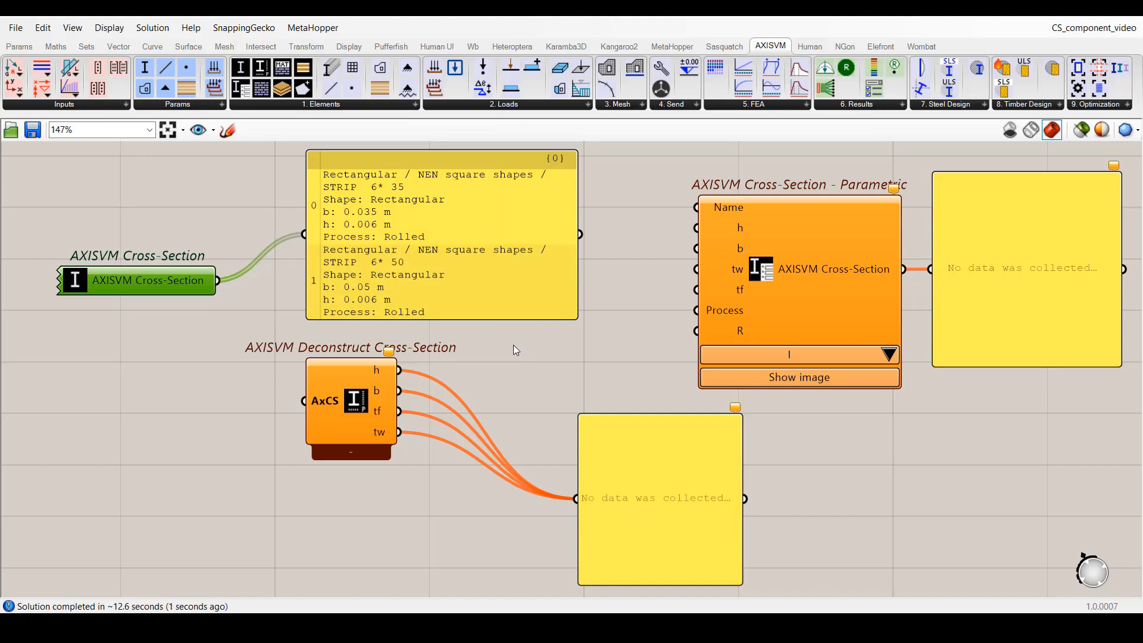
{"action": "left_click_drag", "start_coordinate": [224, 290], "coordinate": [303, 400]}
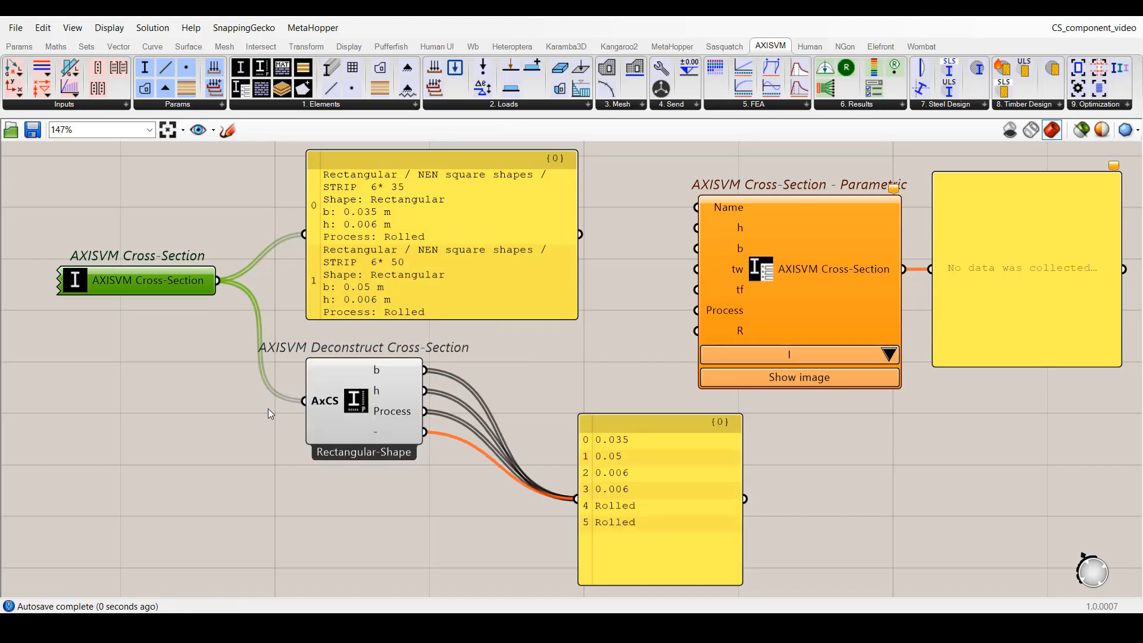
Graft the AxCS input of the Deconstruct component and match its outputs to the rectangular shape.
{"action": "right_click", "coordinate": [328, 401]}
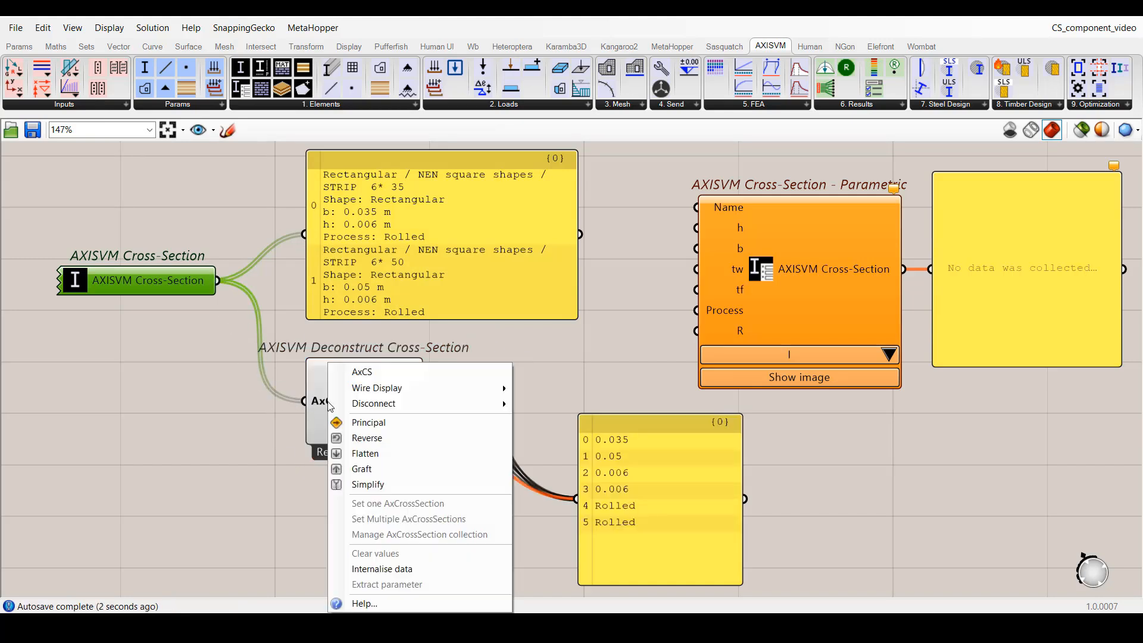
{"action": "left_click", "coordinate": [364, 467]}
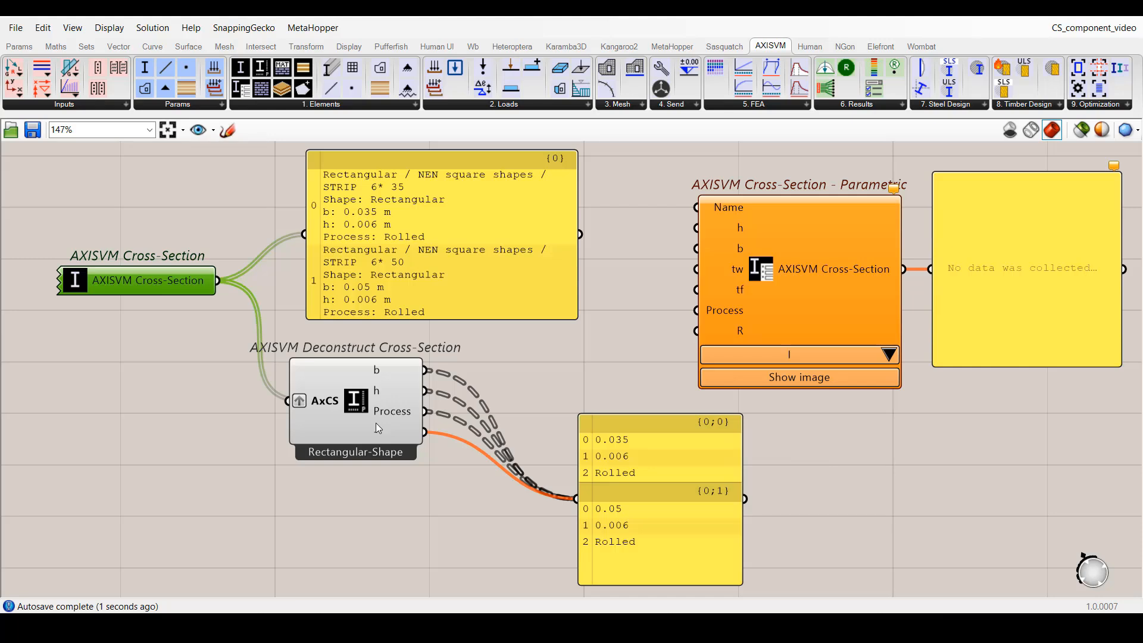
{"action": "key", "text": "Escape"}
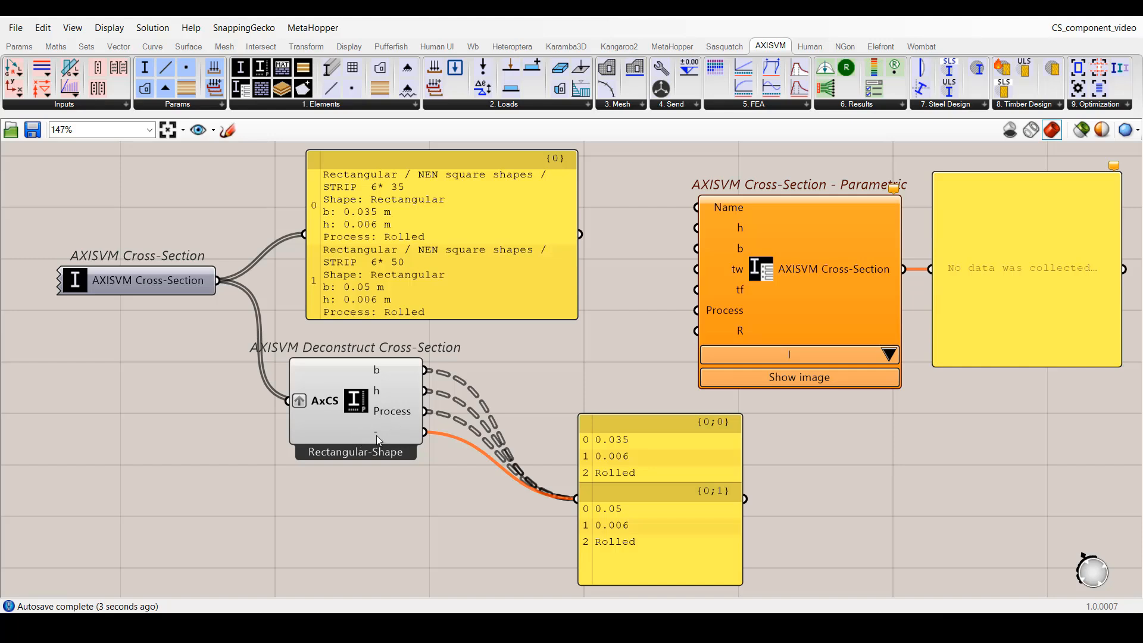
{"action": "right_click", "coordinate": [361, 404]}
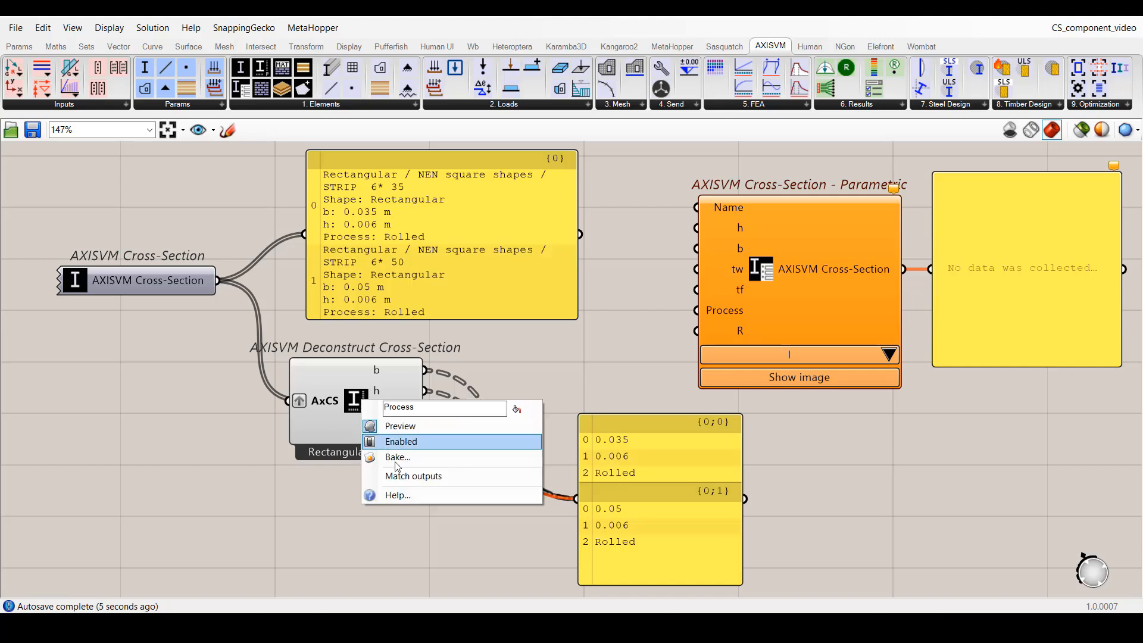
{"action": "left_click", "coordinate": [404, 480]}
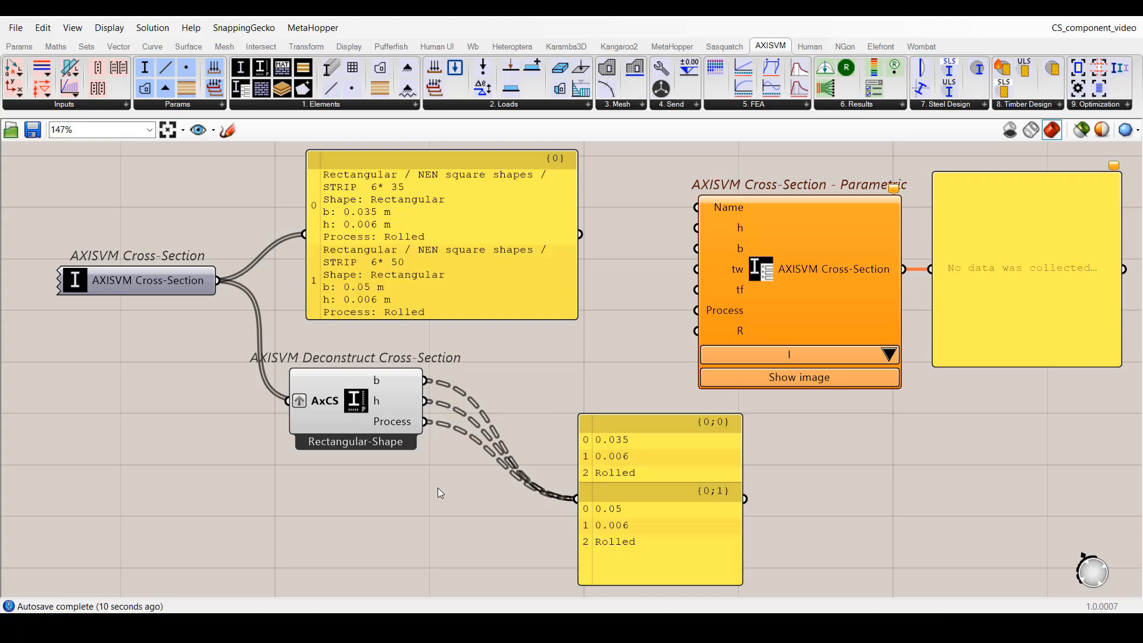
Change the library cross-section parameter's selection to STRIP 6* 35 only.
{"action": "double_click", "coordinate": [128, 275]}
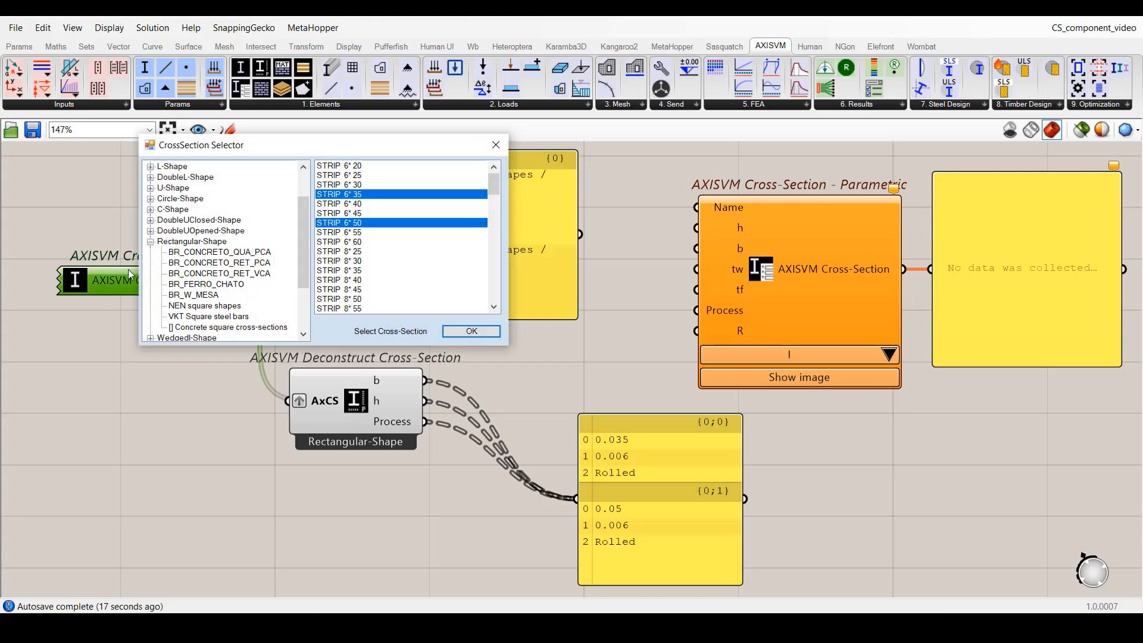
{"action": "left_click", "coordinate": [360, 195]}
{"action": "left_click", "coordinate": [470, 331]}
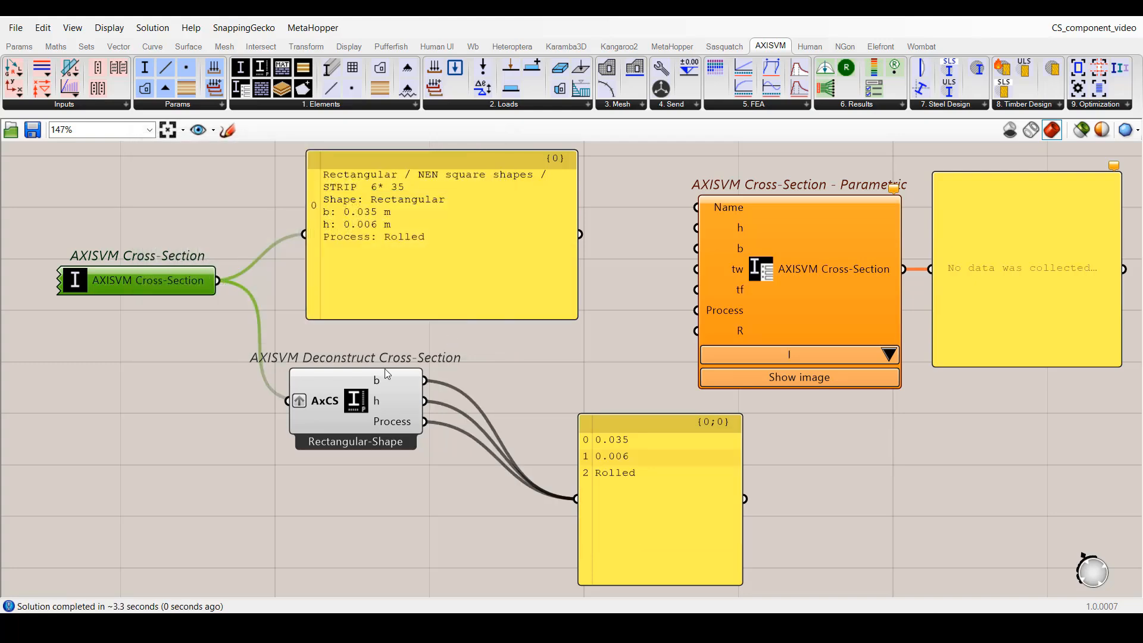
Remove the graft from the AxCS input of the Deconstruct component.
{"action": "right_click", "coordinate": [322, 408]}
{"action": "left_click", "coordinate": [337, 470]}
{"action": "left_click", "coordinate": [291, 466]}
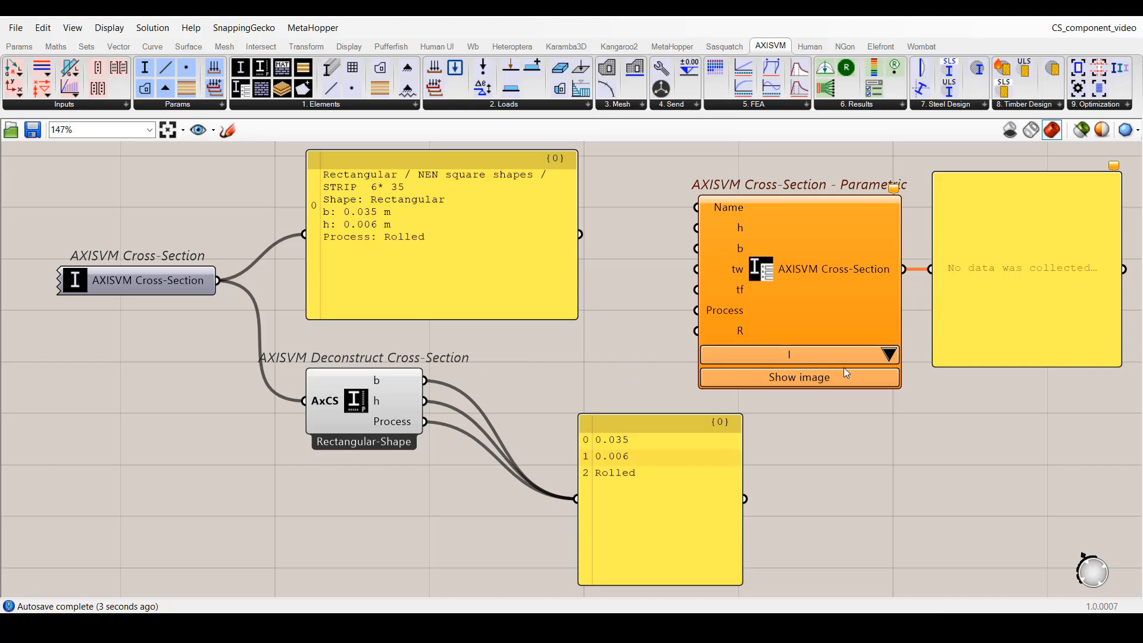
Set the shape of the parametric cross-section component beside the library example to Rectangular.
{"action": "left_click", "coordinate": [888, 356]}
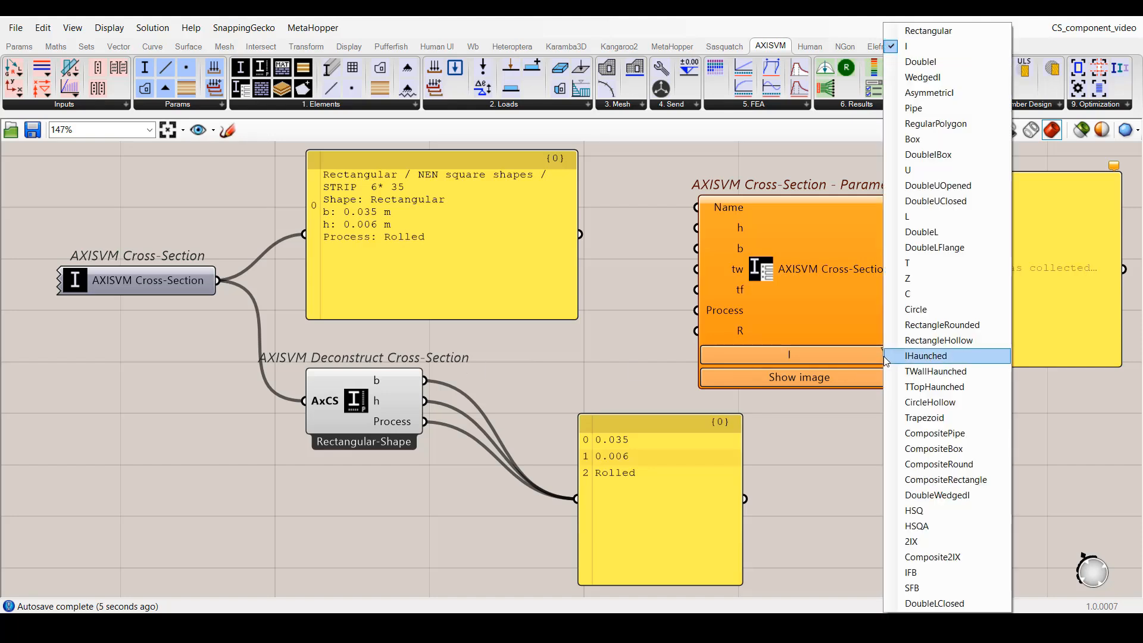
{"action": "left_click", "coordinate": [919, 31]}
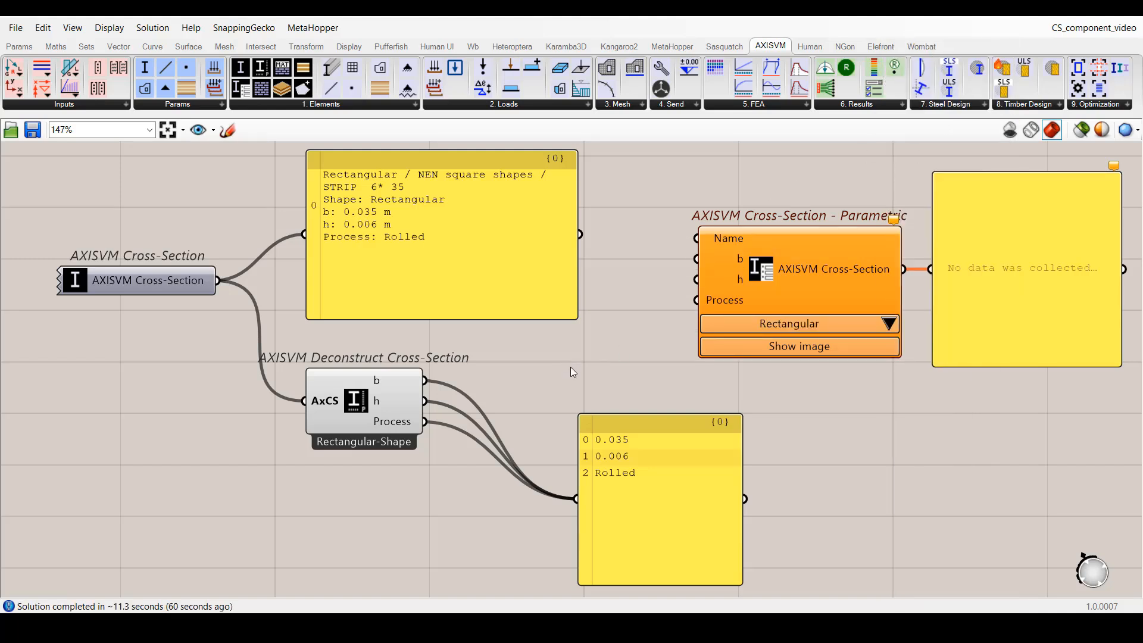
Apply the expression x*2 to the parametric component's h input and feed its b and h inputs from the matching Deconstruct outputs.
{"action": "right_click", "coordinate": [739, 278]}
{"action": "mouse_move", "coordinate": [834, 420]}
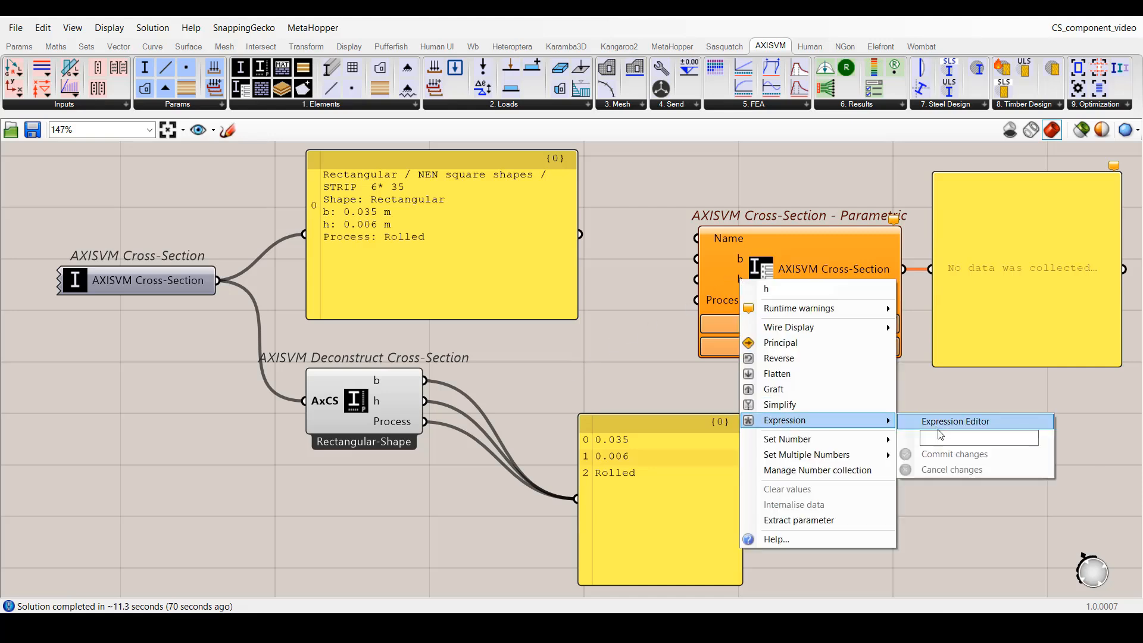
{"action": "left_click", "coordinate": [947, 438]}
{"action": "type", "text": "x*2"}
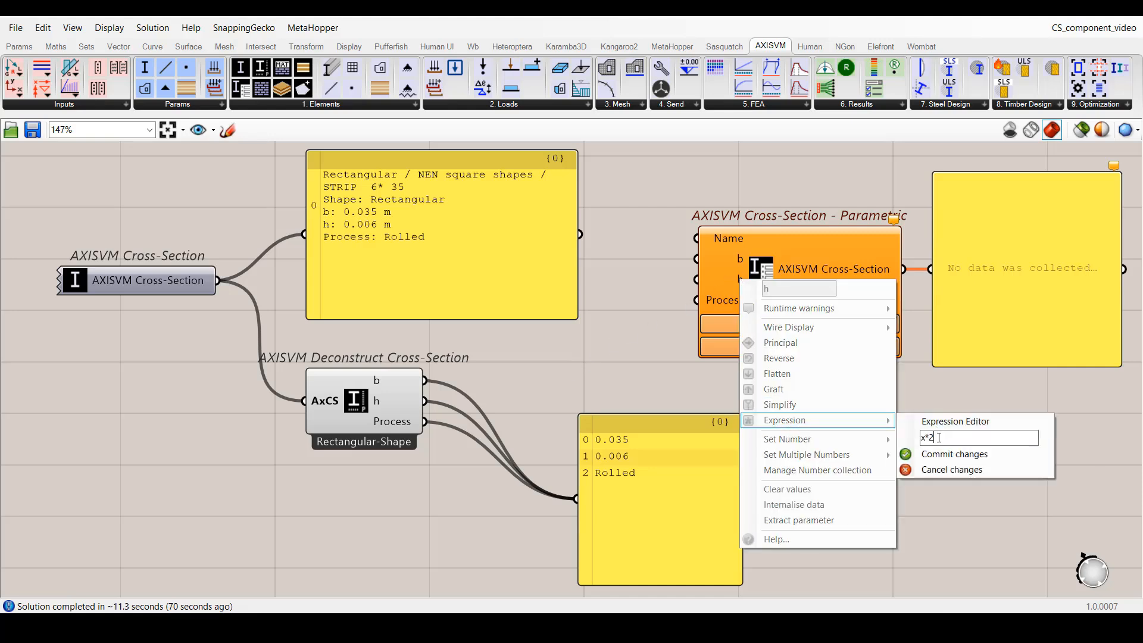
{"action": "left_click", "coordinate": [942, 454]}
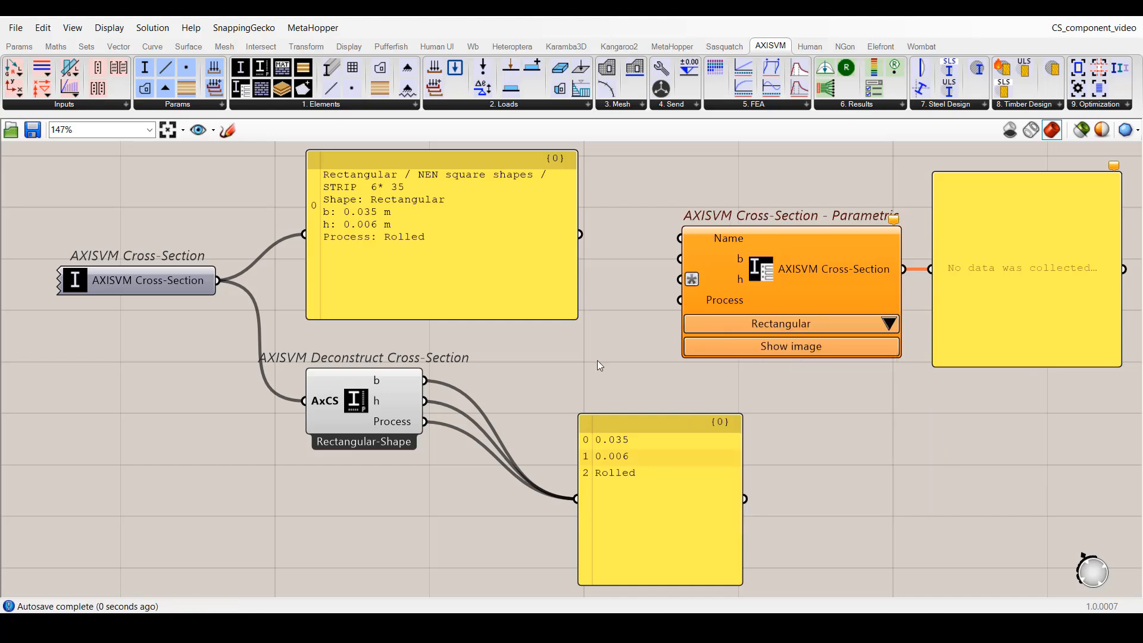
{"action": "left_click_drag", "start_coordinate": [425, 380], "coordinate": [681, 259]}
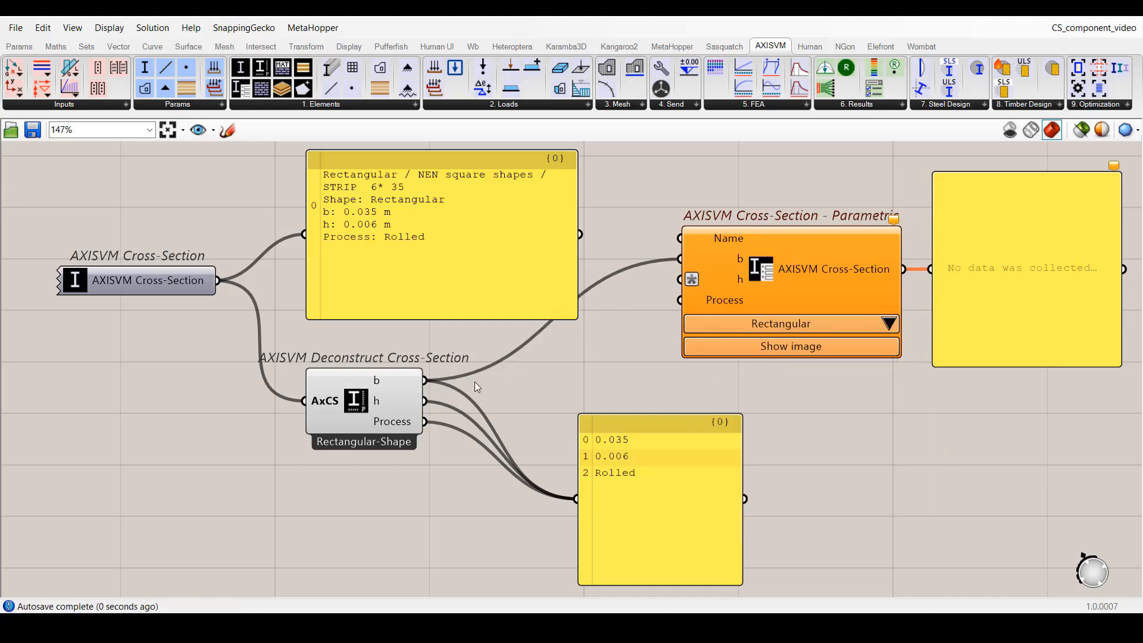
{"action": "left_click_drag", "start_coordinate": [425, 401], "coordinate": [681, 280]}
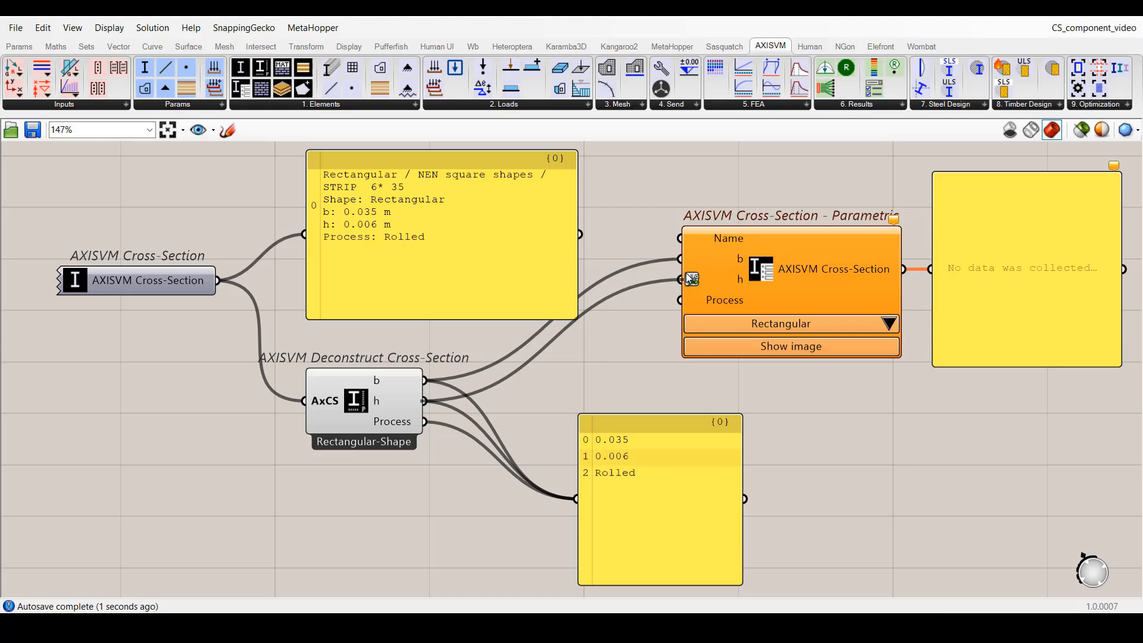
Add a text panel containing 35x12 and connect it to the parametric component's Name input.
{"action": "double_click", "coordinate": [637, 229]}
{"action": "type", "text": "//35x12"}
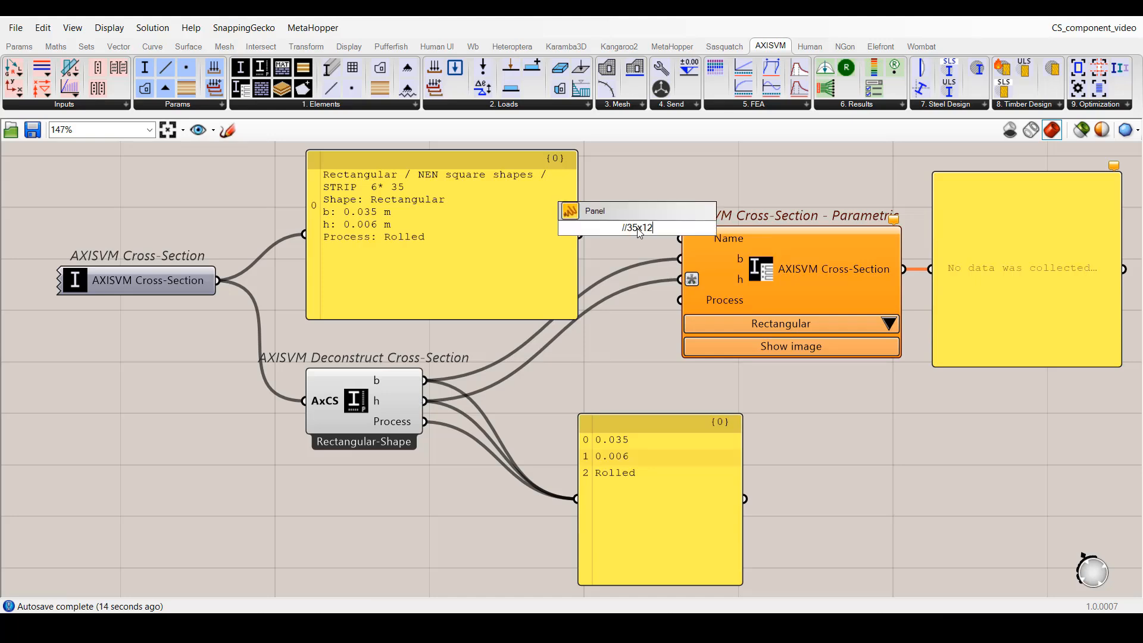
{"action": "key", "text": "Return"}
{"action": "left_click_drag", "start_coordinate": [654, 226], "coordinate": [680, 238]}
{"action": "left_click", "coordinate": [820, 396]}
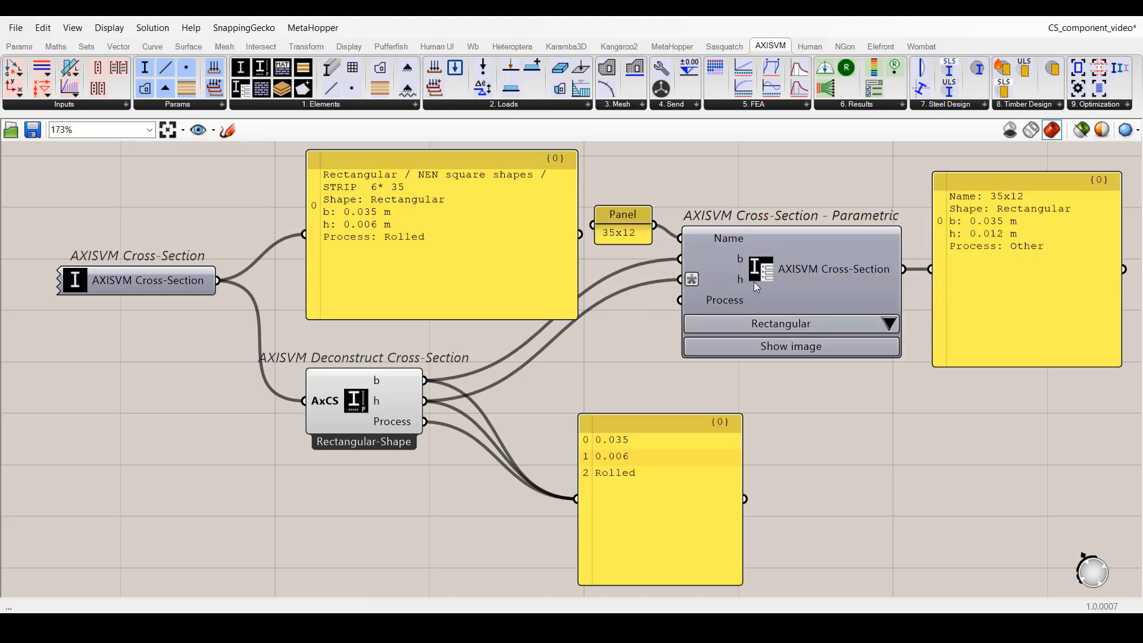
Create the list of cross-section processes for the parametric component and set the process to Rolled.
{"action": "right_click", "coordinate": [762, 275]}
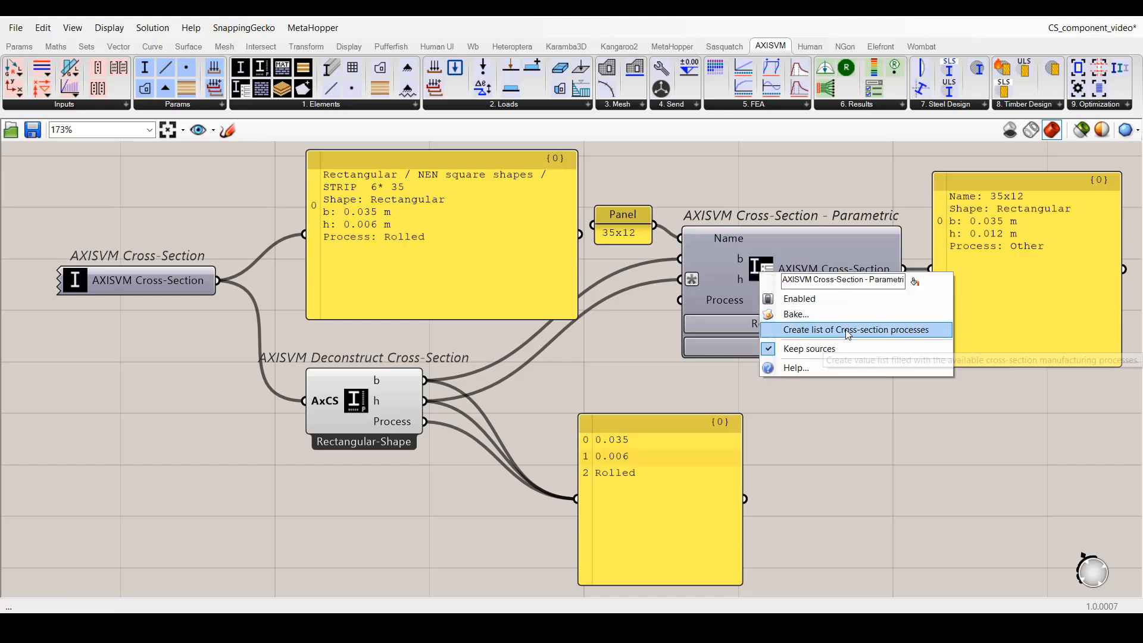
{"action": "left_click", "coordinate": [800, 329]}
{"action": "left_click", "coordinate": [641, 310]}
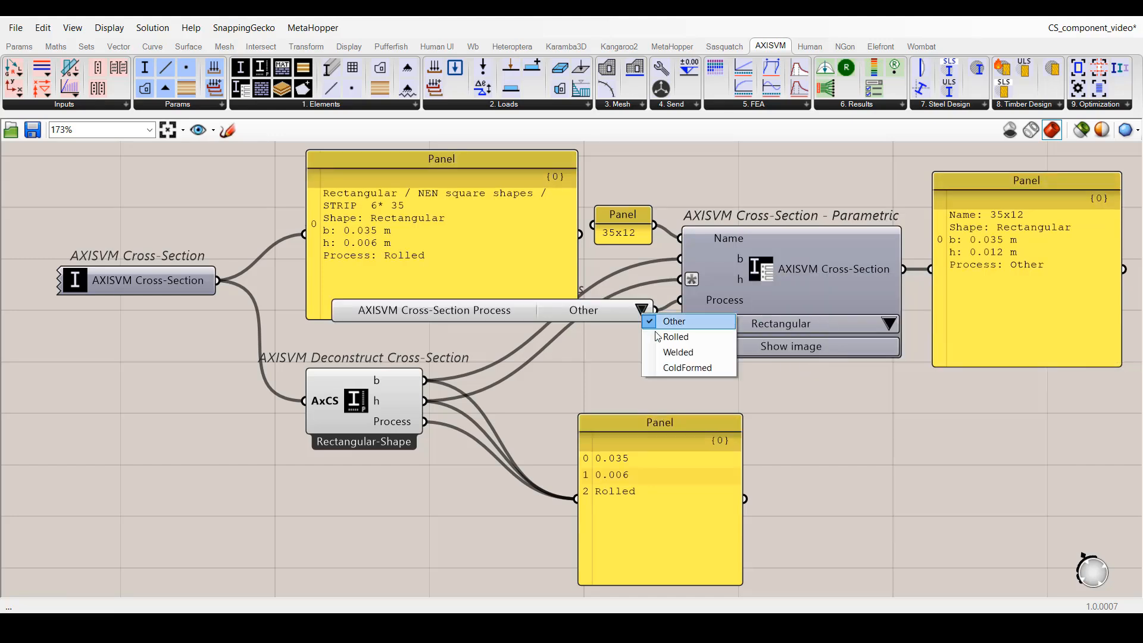
{"action": "left_click", "coordinate": [657, 335]}
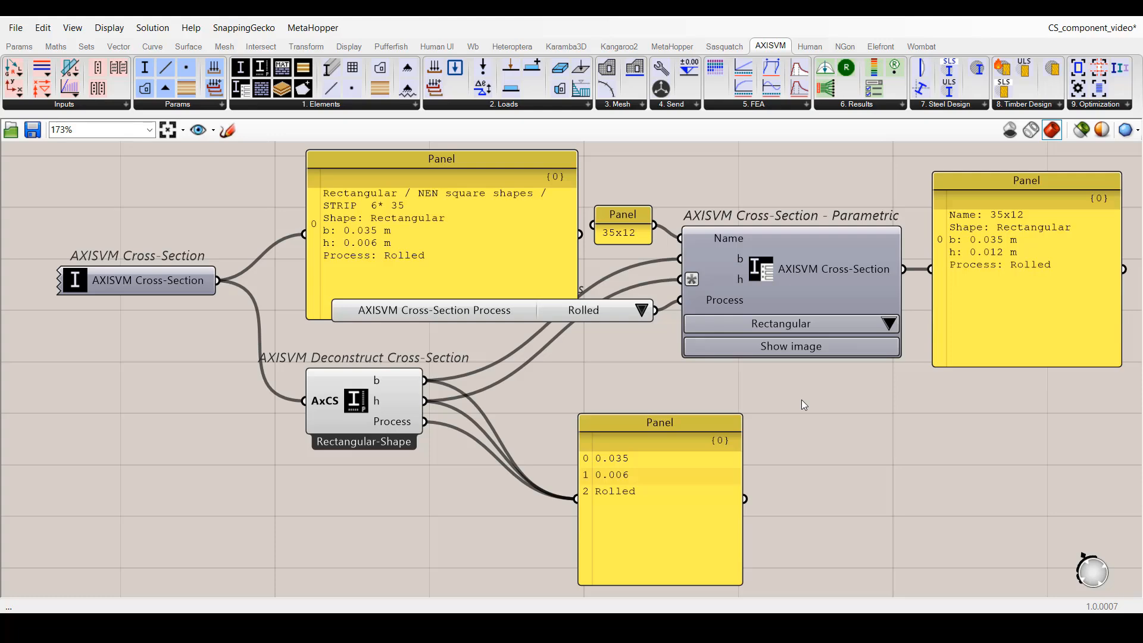
Go to the saved canvas view showing the AXISVM Cross-Section - Thick Polygon example.
{"action": "left_click", "coordinate": [213, 130]}
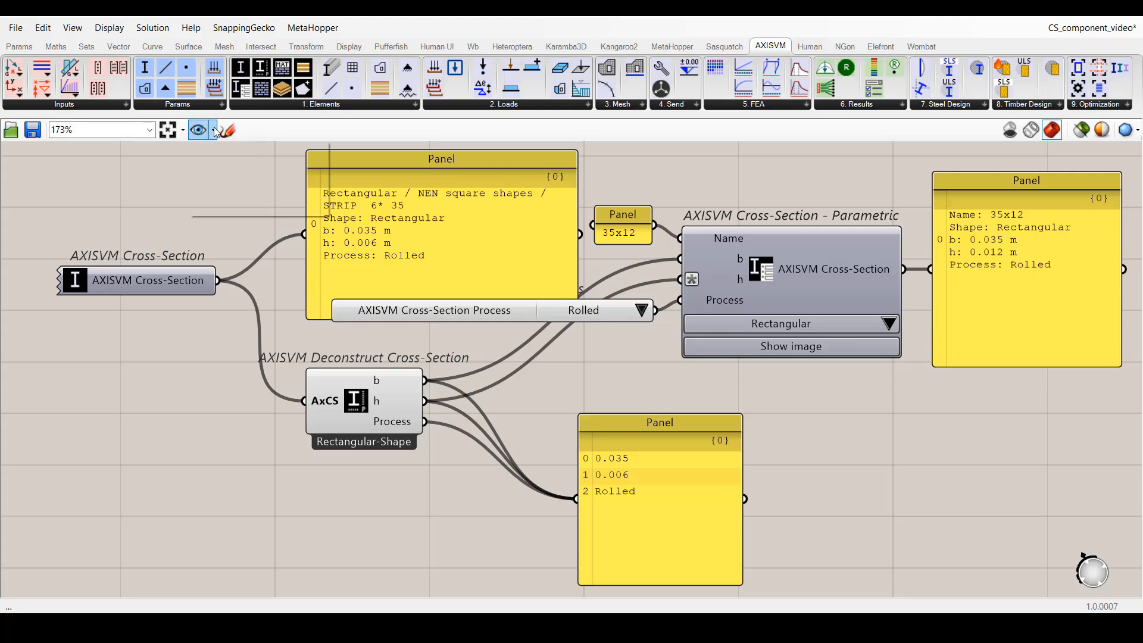
{"action": "left_click", "coordinate": [203, 210]}
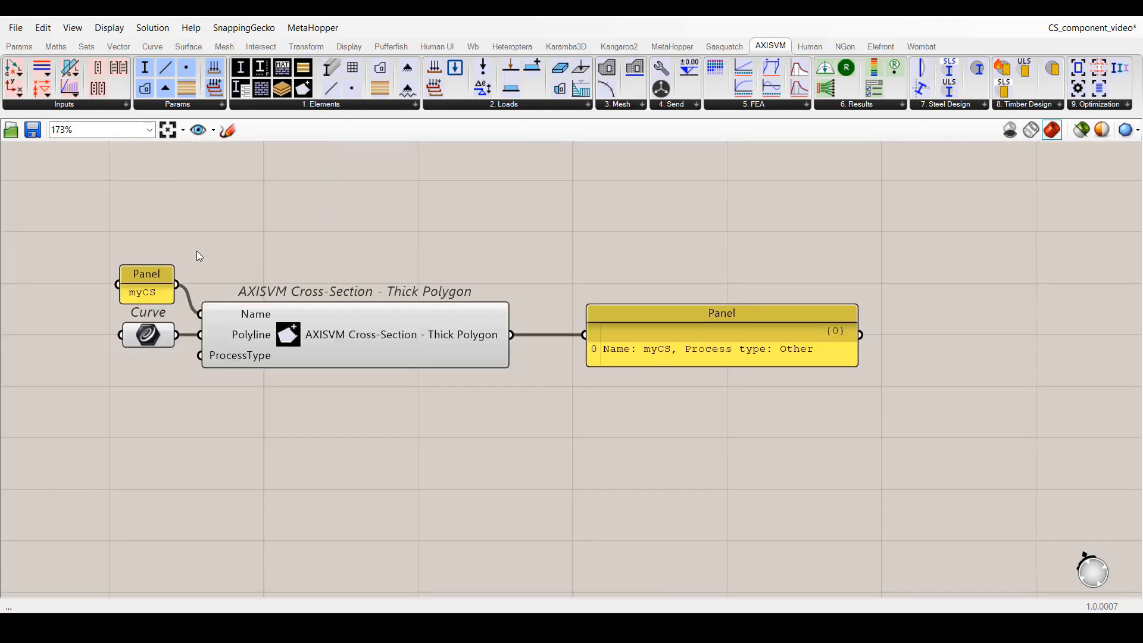